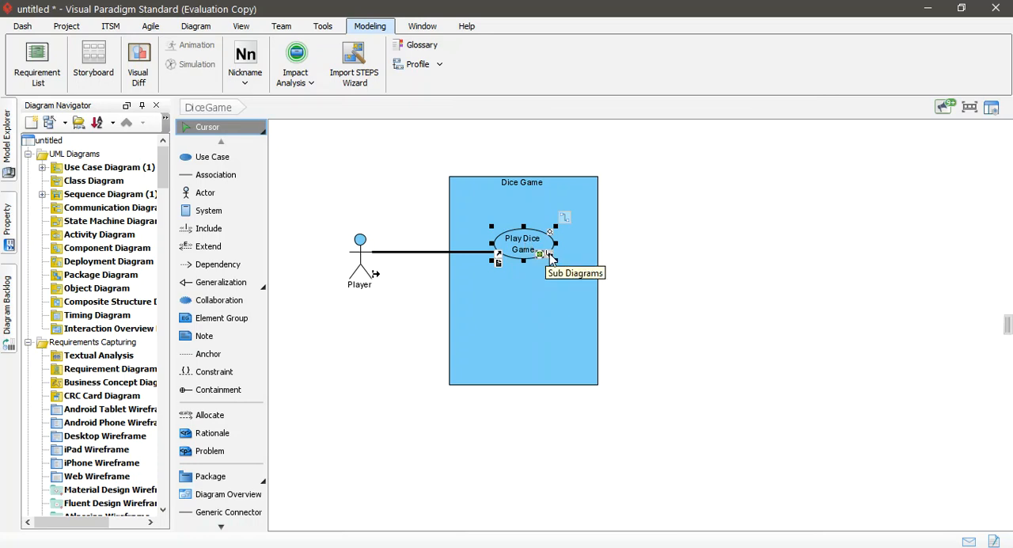
# Step: Open the Play Dice Game Sequence Diagram linked as a sub-diagram of the Play Dice Game use case
pyautogui.click(551, 258)
pyautogui.moveTo(590, 273)
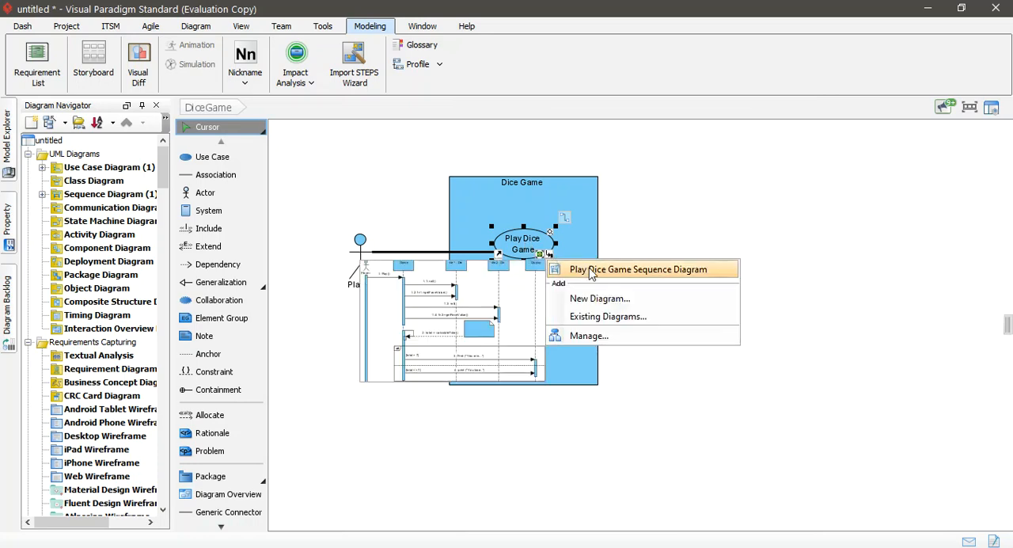
pyautogui.click(590, 270)
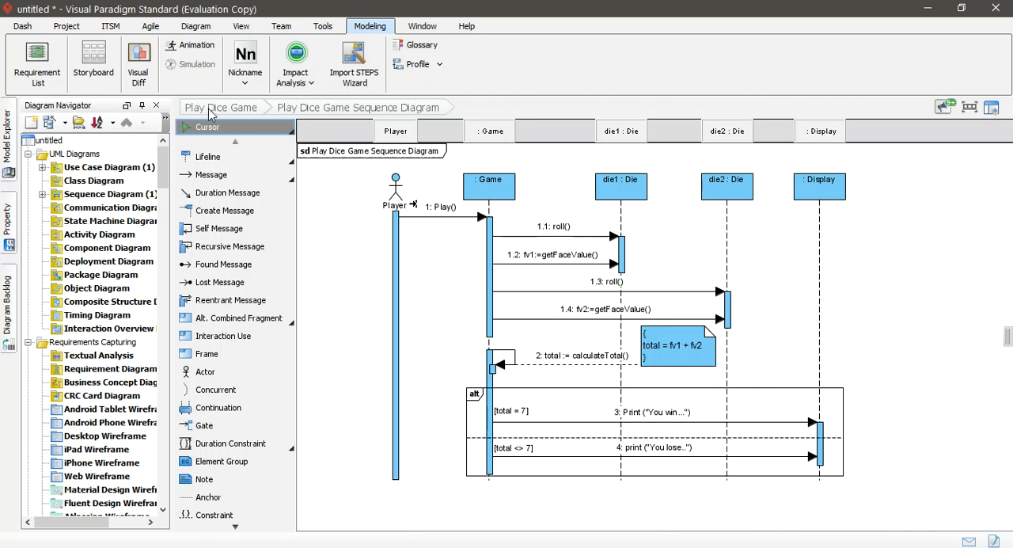
pyautogui.click(210, 113)
pyautogui.click(519, 249)
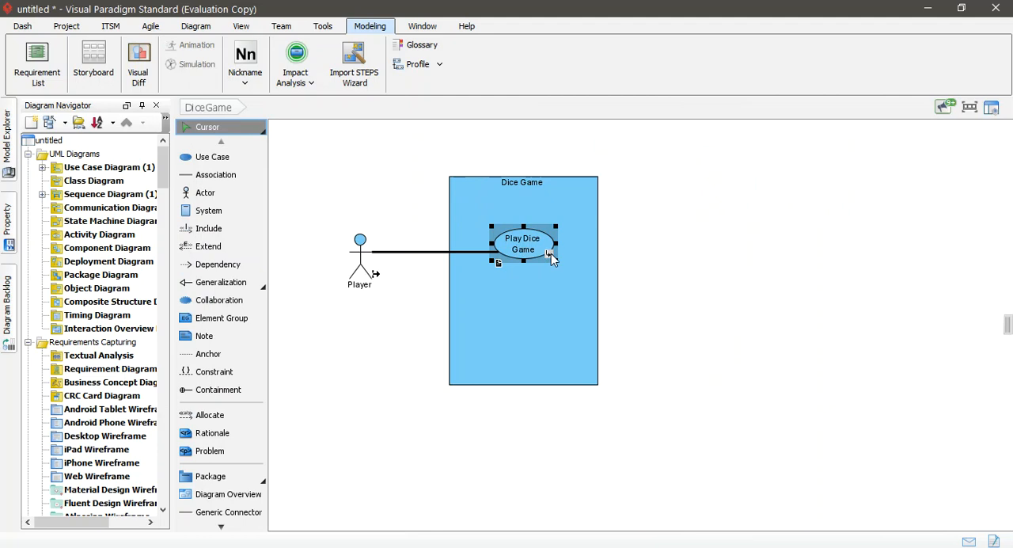
pyautogui.click(550, 255)
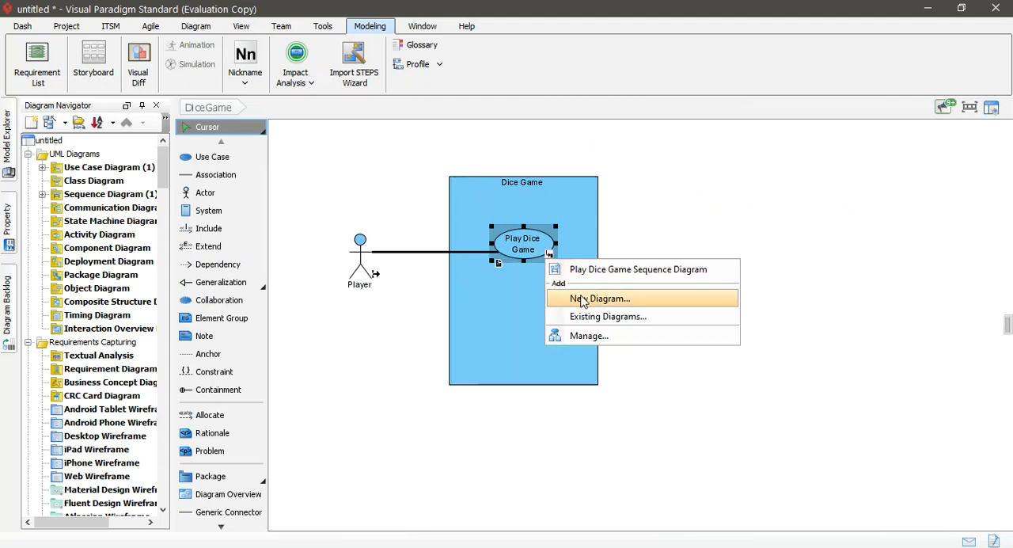
pyautogui.click(560, 269)
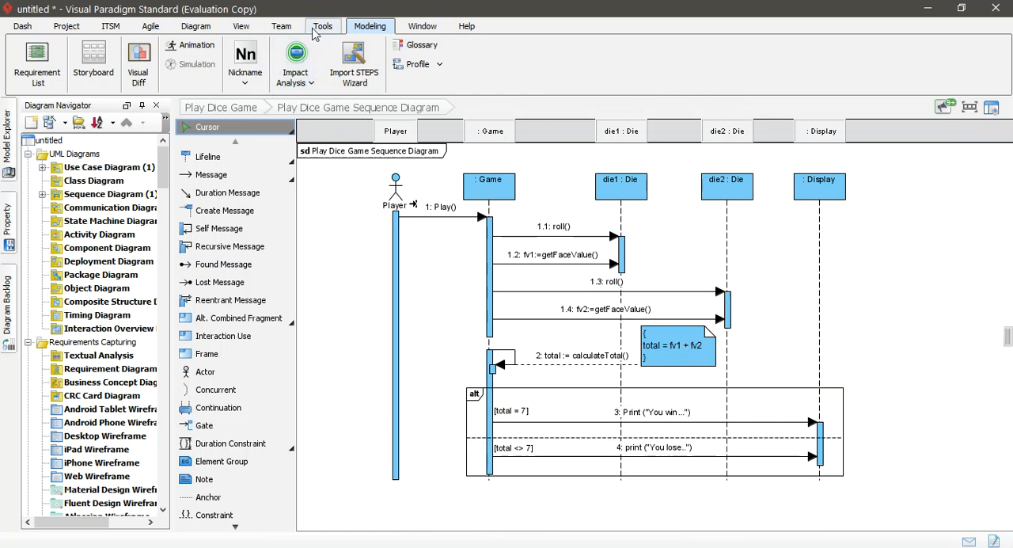
# Step: Set up the sequence diagram animation with Path1 selected and play it
pyautogui.click(80, 30)
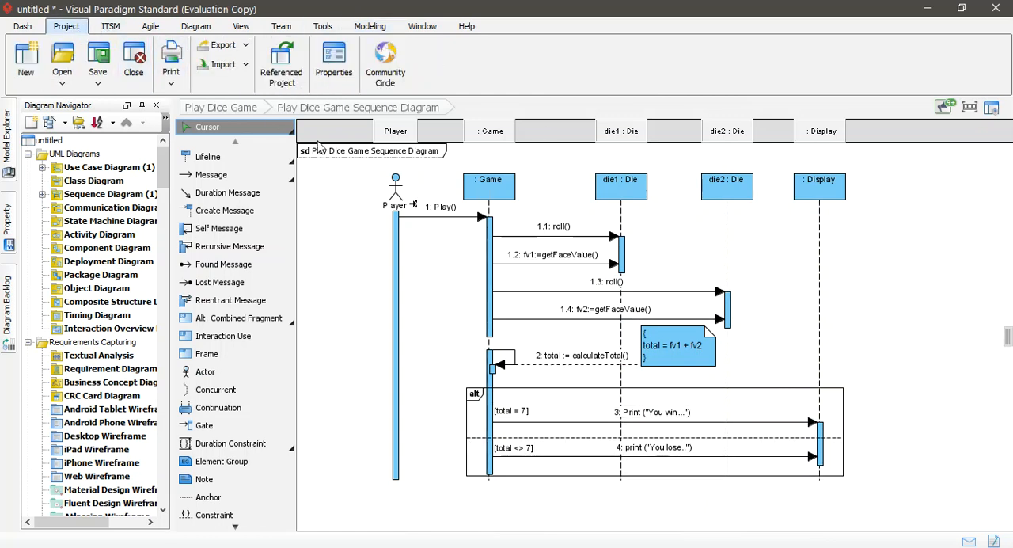
pyautogui.click(370, 29)
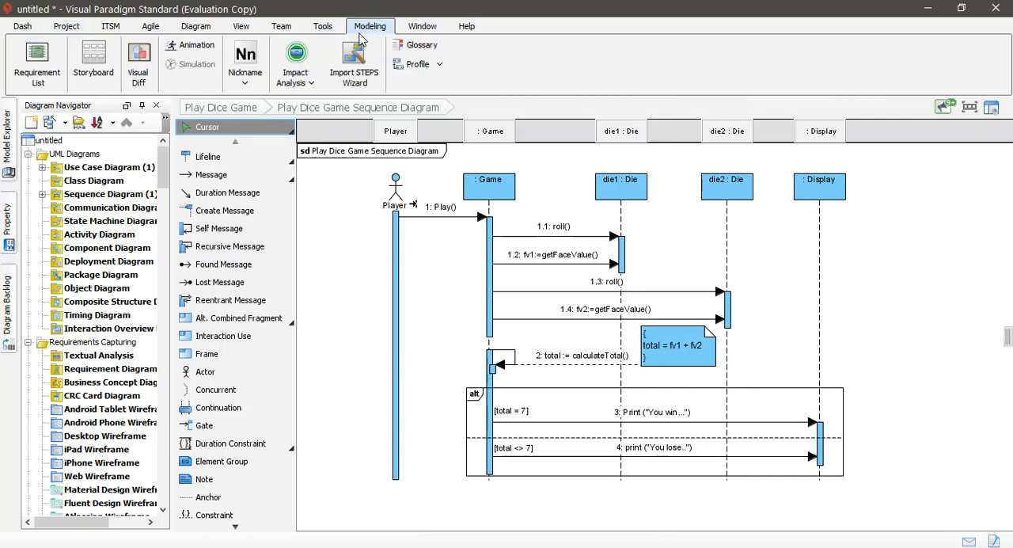
pyautogui.click(193, 48)
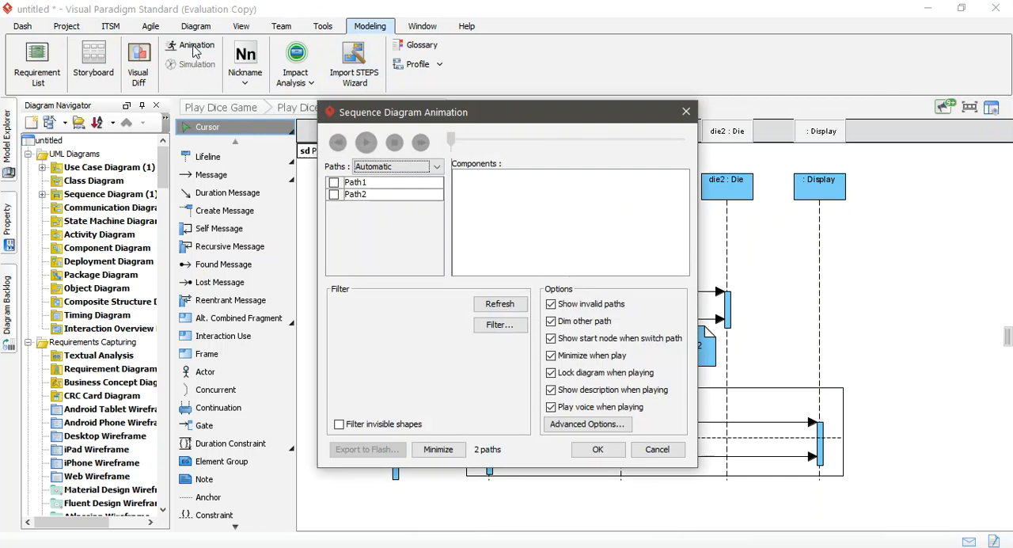
pyautogui.click(334, 183)
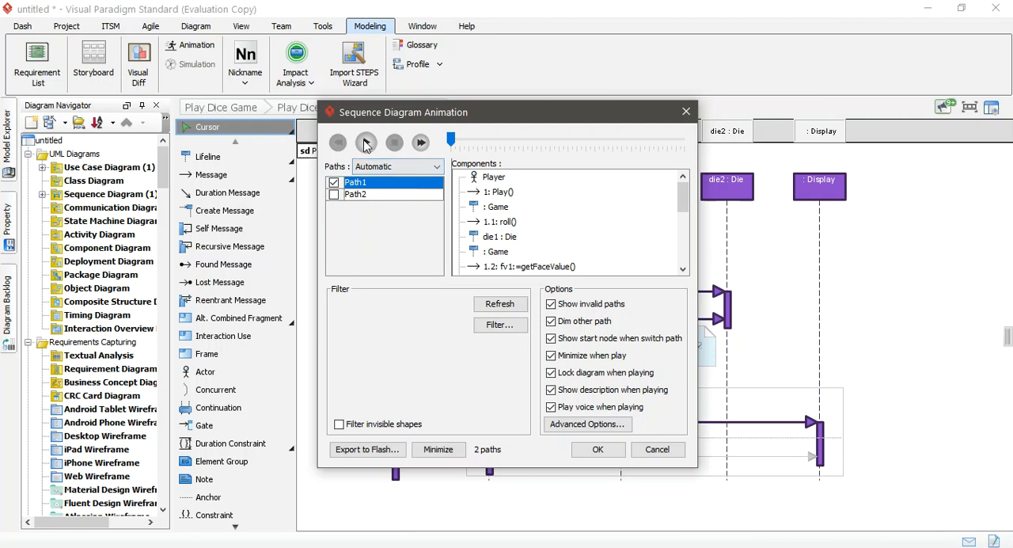
pyautogui.click(366, 142)
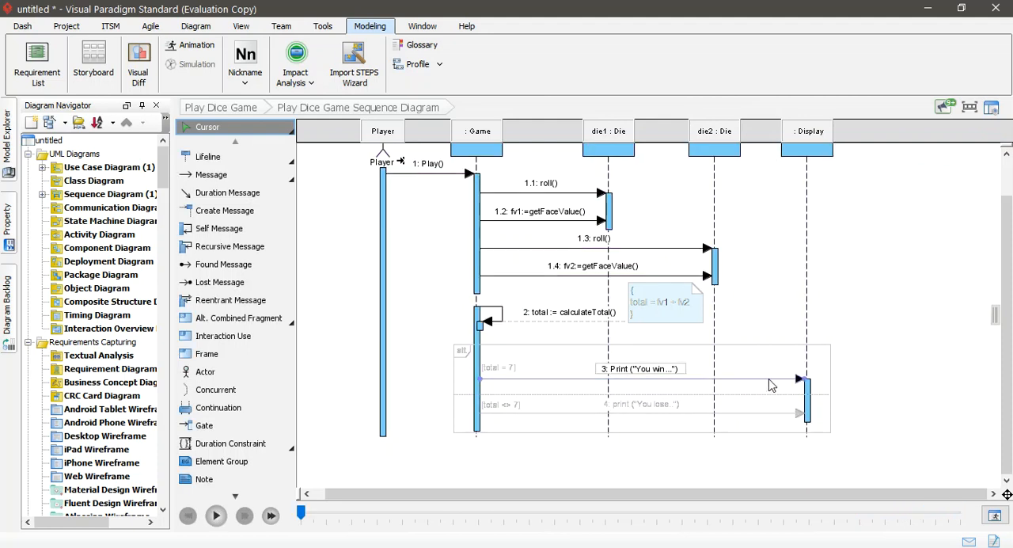
pyautogui.scroll(2, 677, 312)
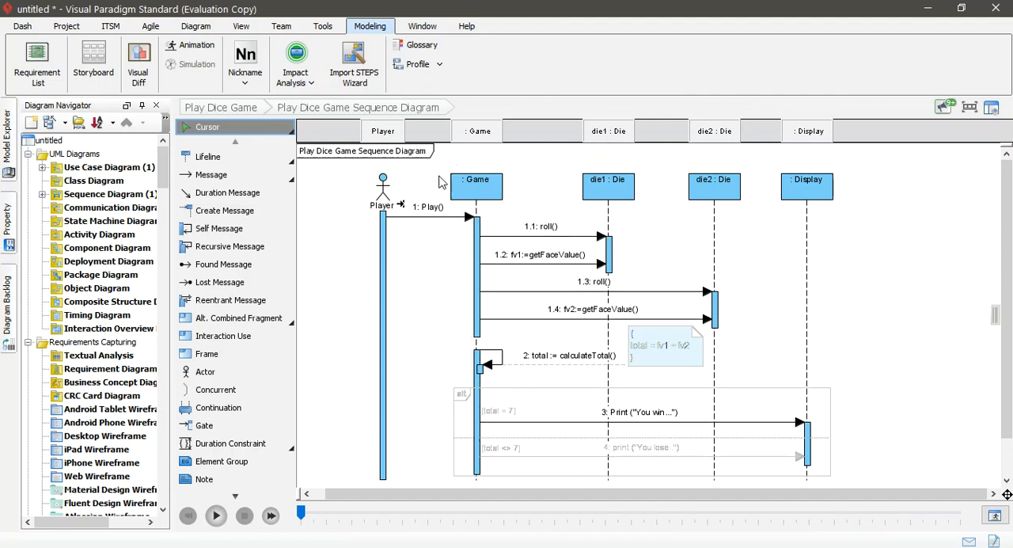
# Step: Reopen the sequence diagram animation settings and select both Path1 and Path2
pyautogui.click(182, 49)
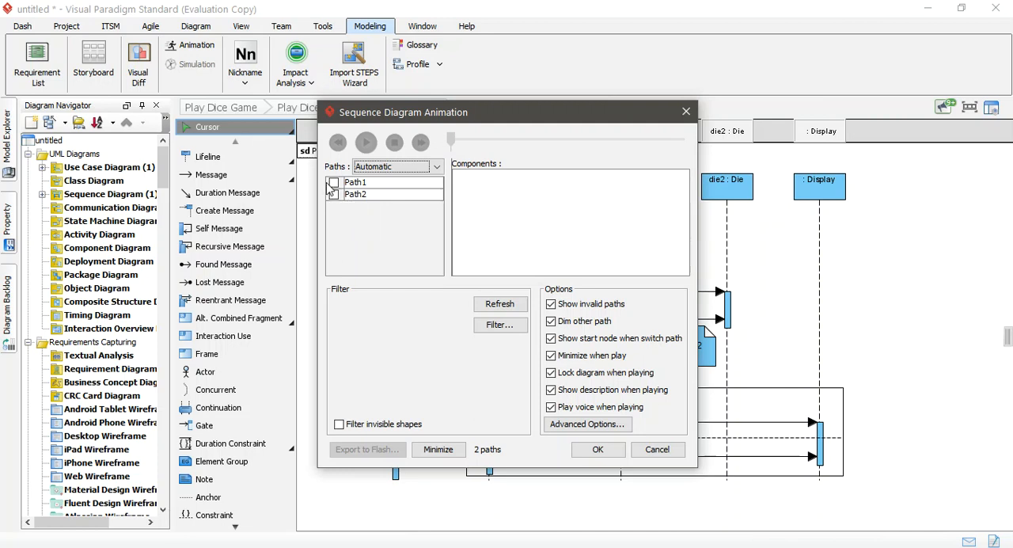
pyautogui.click(332, 184)
pyautogui.click(333, 183)
pyautogui.click(333, 195)
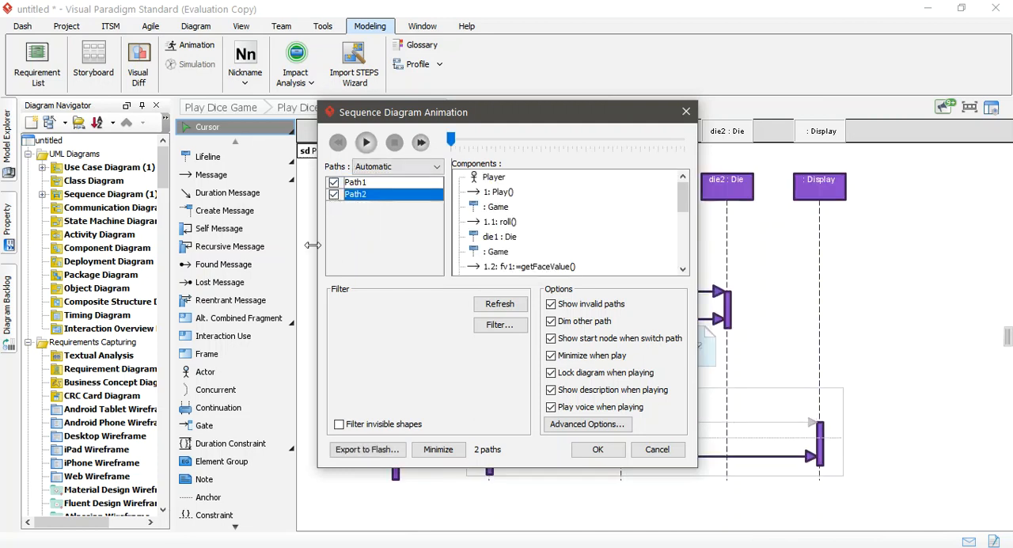
# Step: Export both animation paths to Flash as "Try Sequence Diagram.html" in the D:\temp folder
pyautogui.click(375, 456)
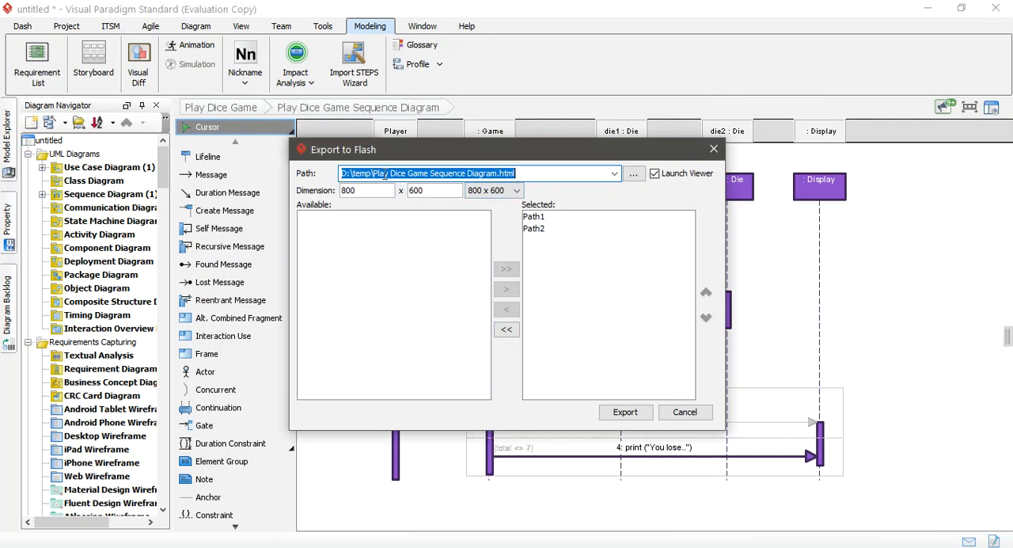
pyautogui.click(633, 173)
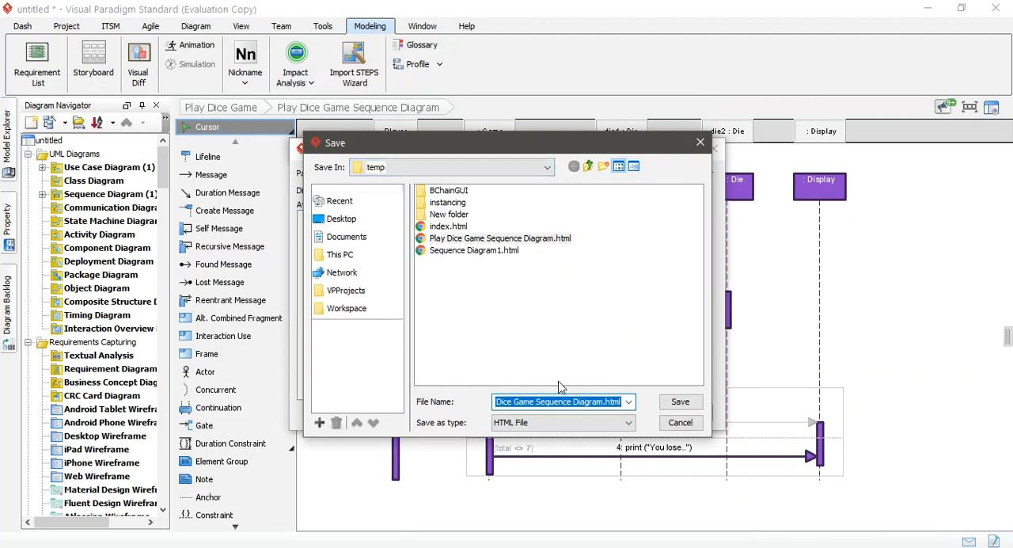
pyautogui.click(599, 402)
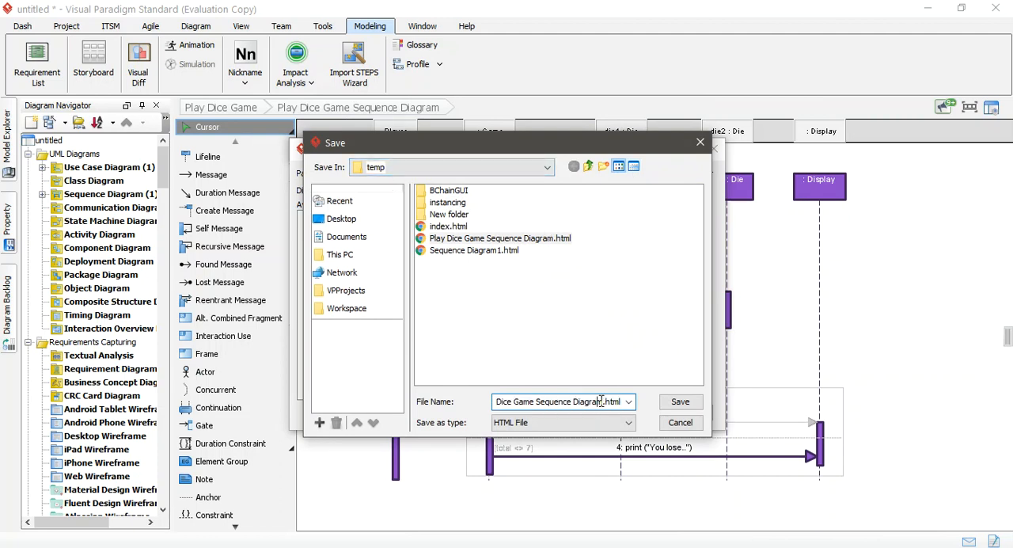
pyautogui.moveTo(538, 401); pyautogui.dragTo(439, 408)
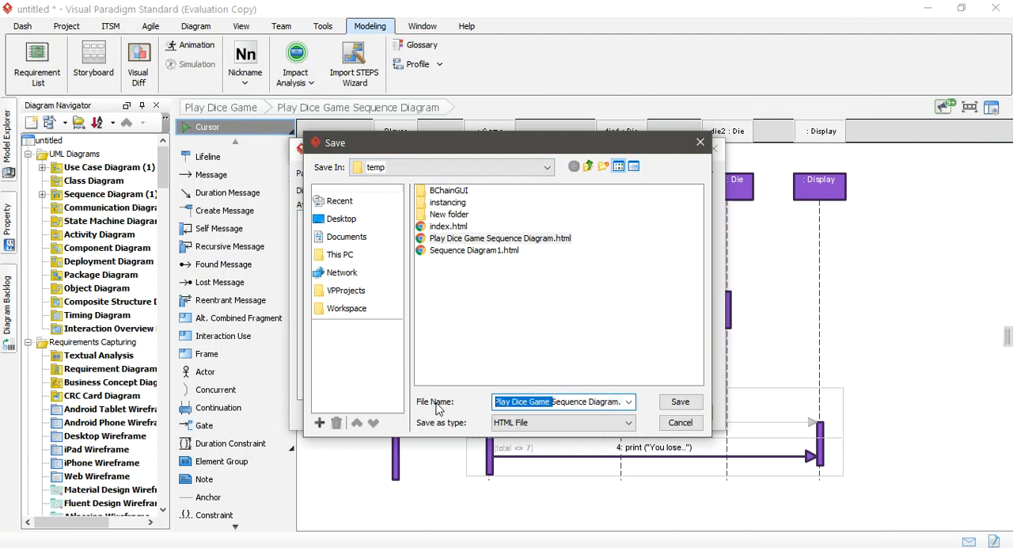
pyautogui.press('BackSpace')
pyautogui.write('Tr')
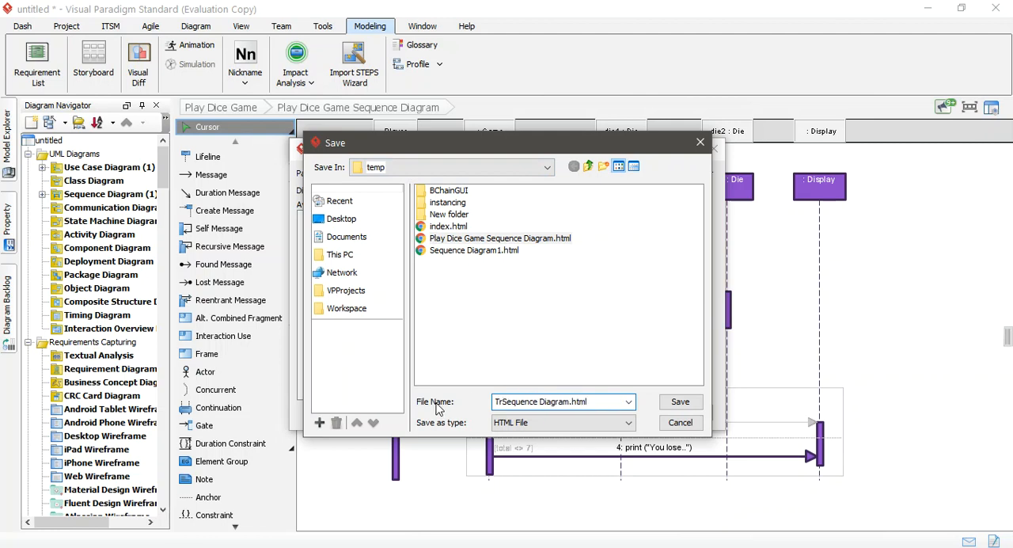
pyautogui.write('y')
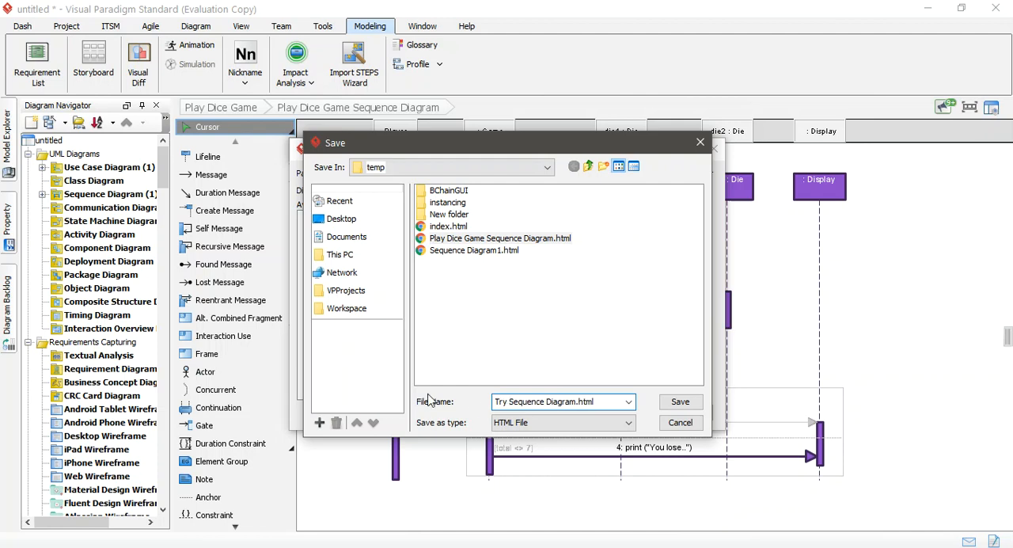
pyautogui.click(680, 402)
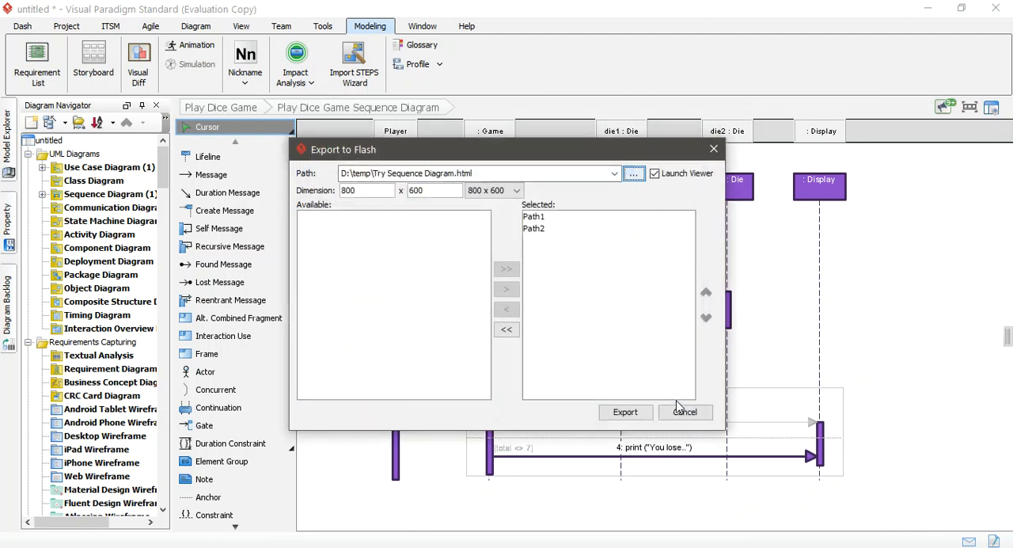
pyautogui.click(625, 412)
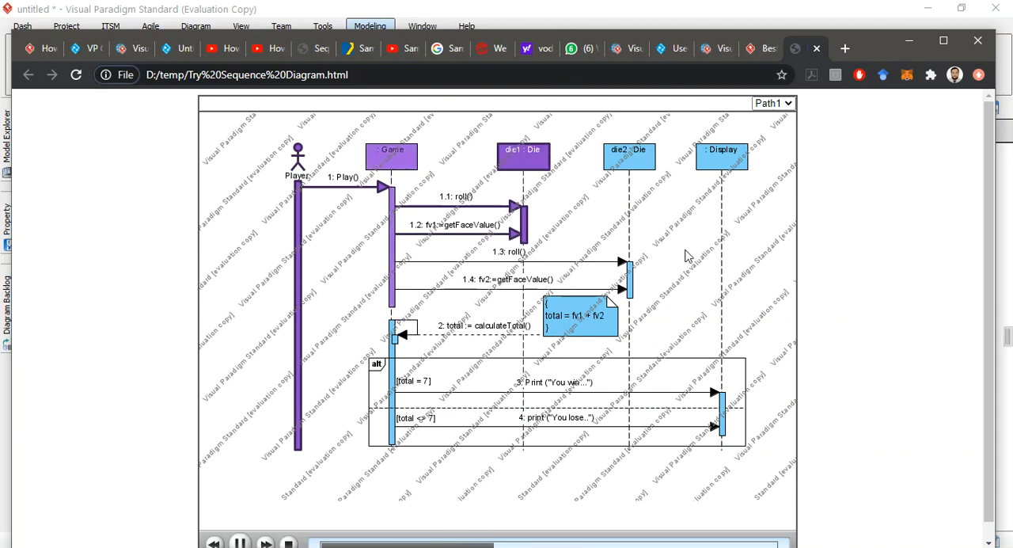
# Step: Pause the exported Path1 animation in the browser, advance it message by message, and stop it
pyautogui.scroll(-1, 356, 427)
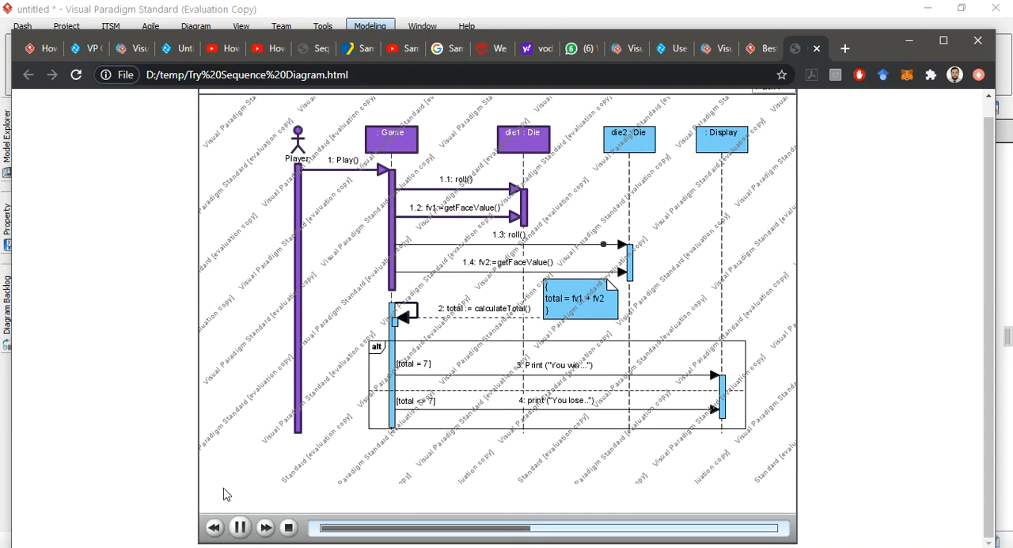
pyautogui.click(240, 529)
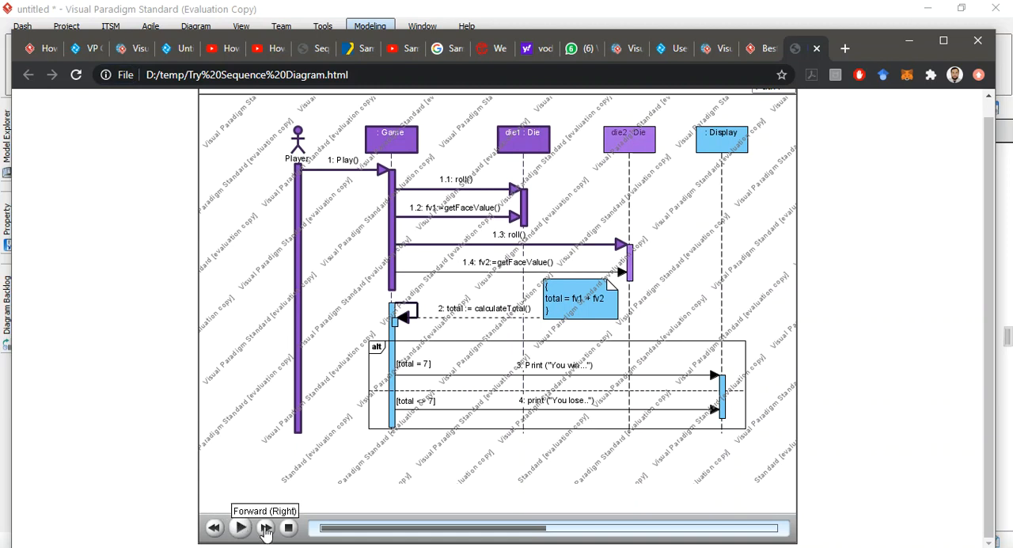
pyautogui.click(267, 528)
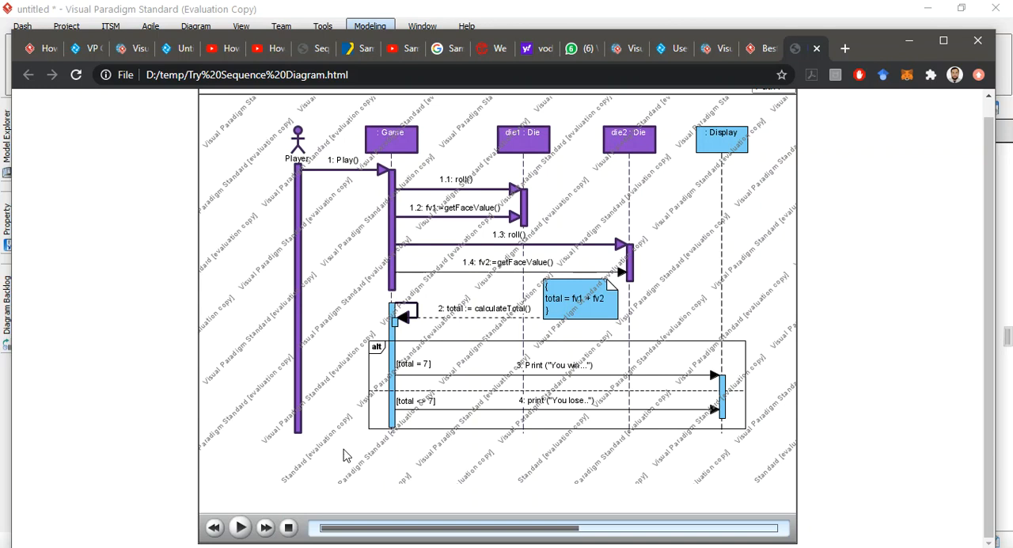
pyautogui.click(266, 528)
pyautogui.click(266, 528)
pyautogui.click(266, 528)
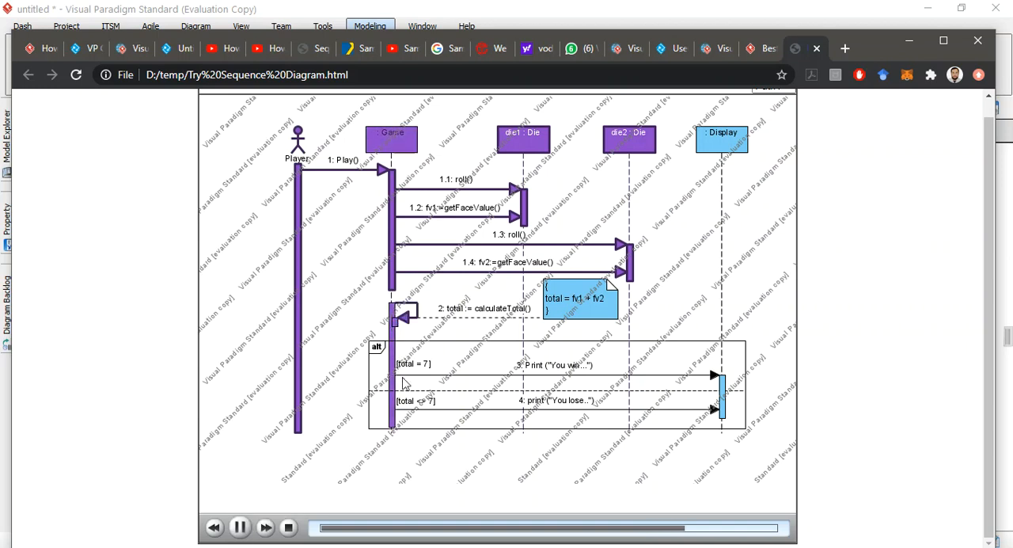
pyautogui.click(267, 529)
pyautogui.click(266, 528)
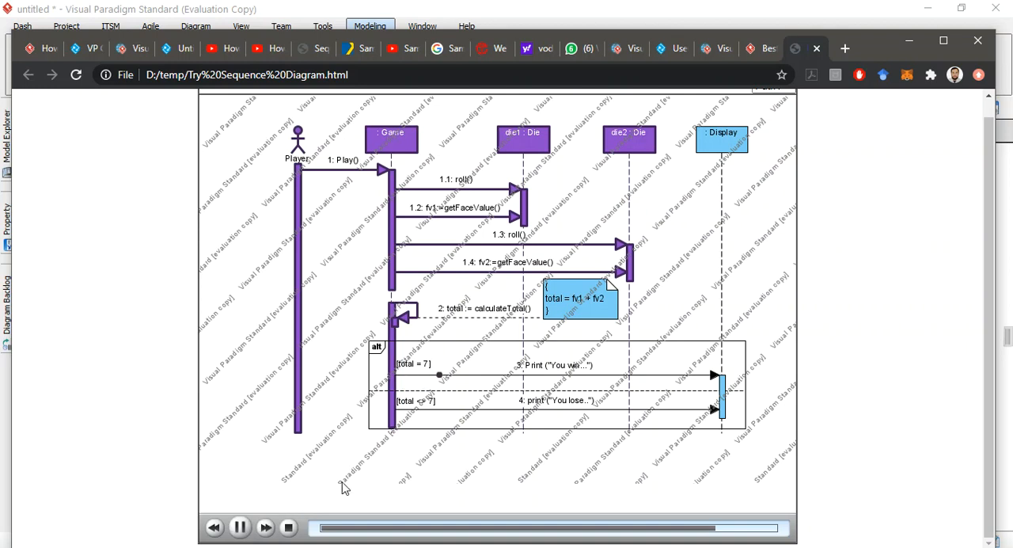
pyautogui.click(289, 527)
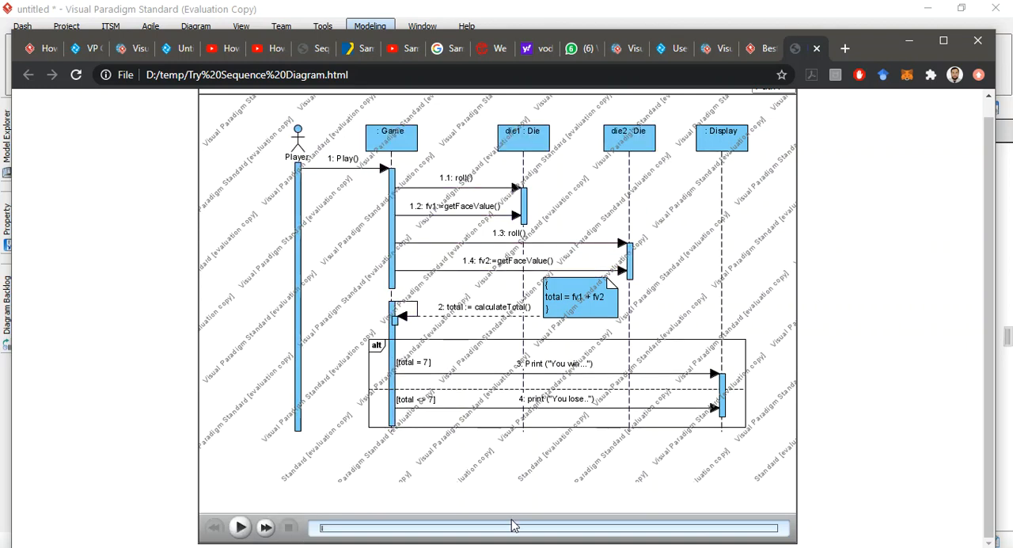
# Step: Switch the exported animation to Path2, watch its playback, and stop it
pyautogui.scroll(1, 763, 264)
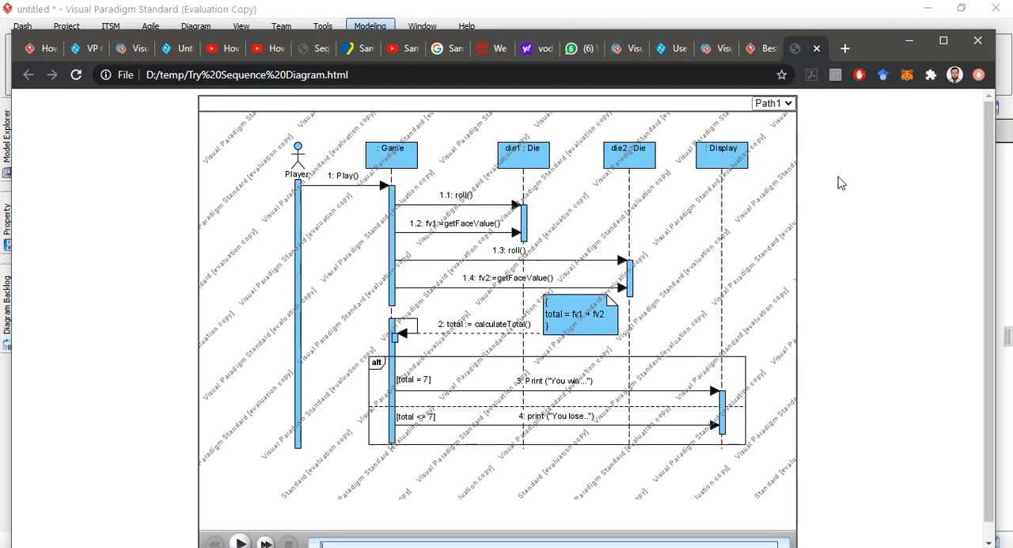
pyautogui.click(767, 130)
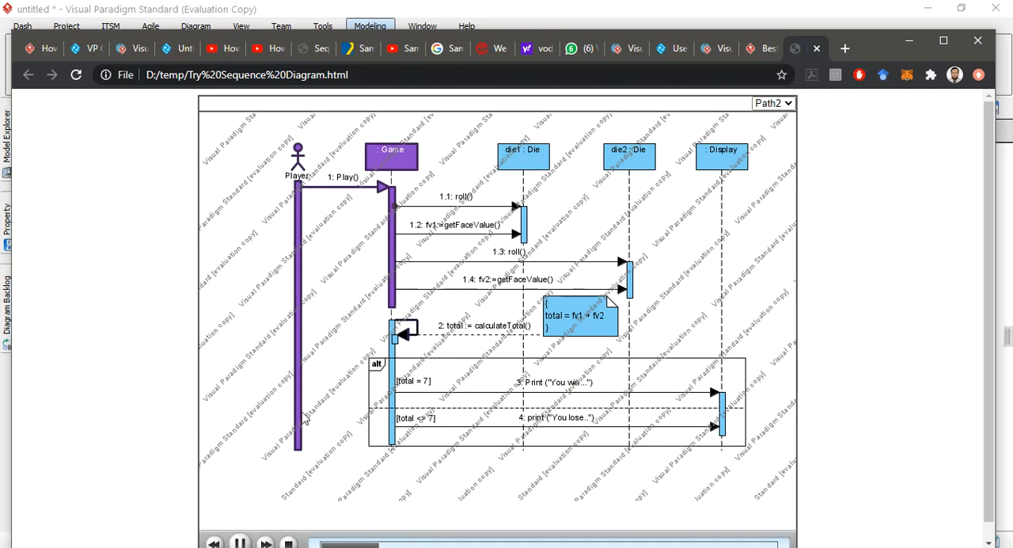
pyautogui.click(288, 543)
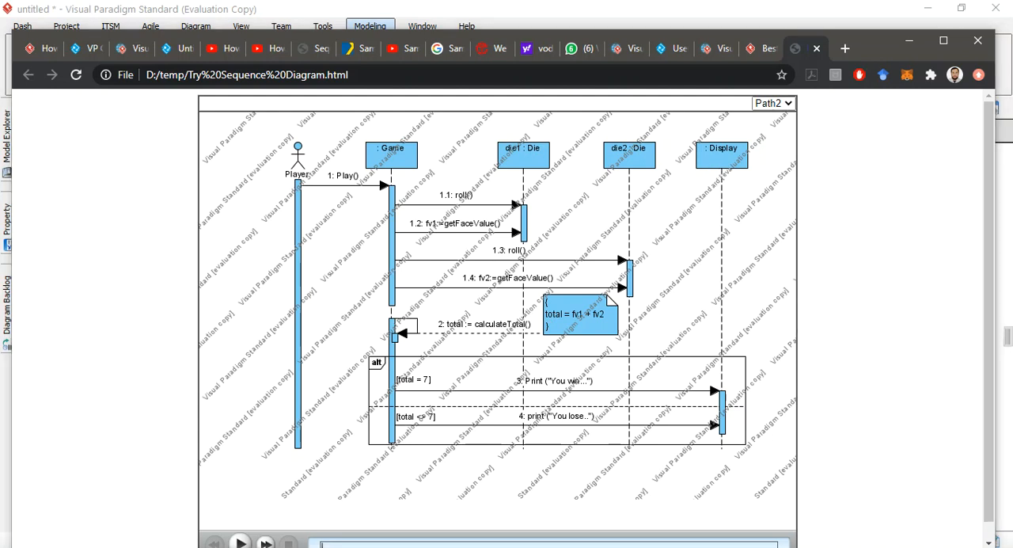
# Step: Switch to File Explorer and reopen Try Sequence Diagram.html from the temp folder
pyautogui.moveTo(268, 514)
pyautogui.click(339, 508)
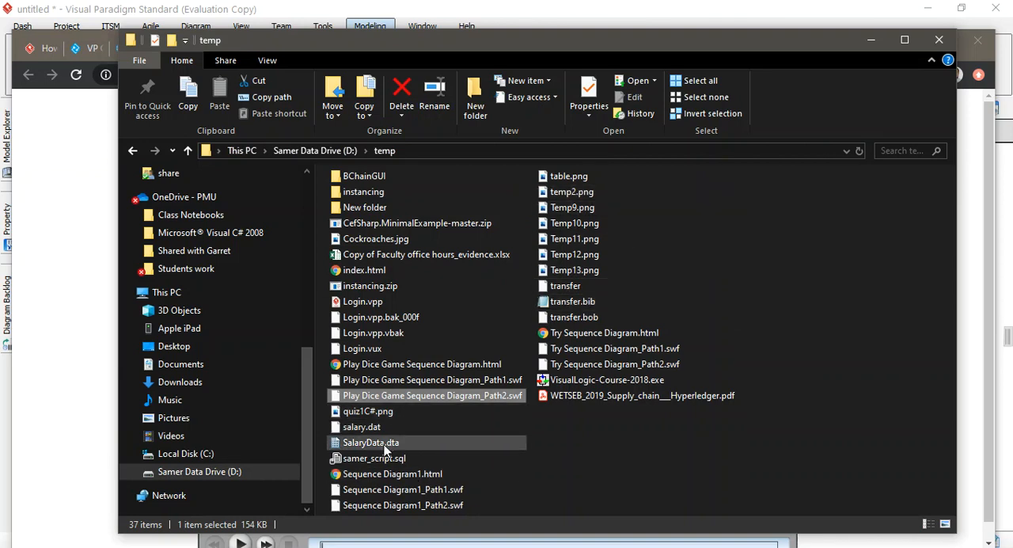
pyautogui.doubleClick(583, 337)
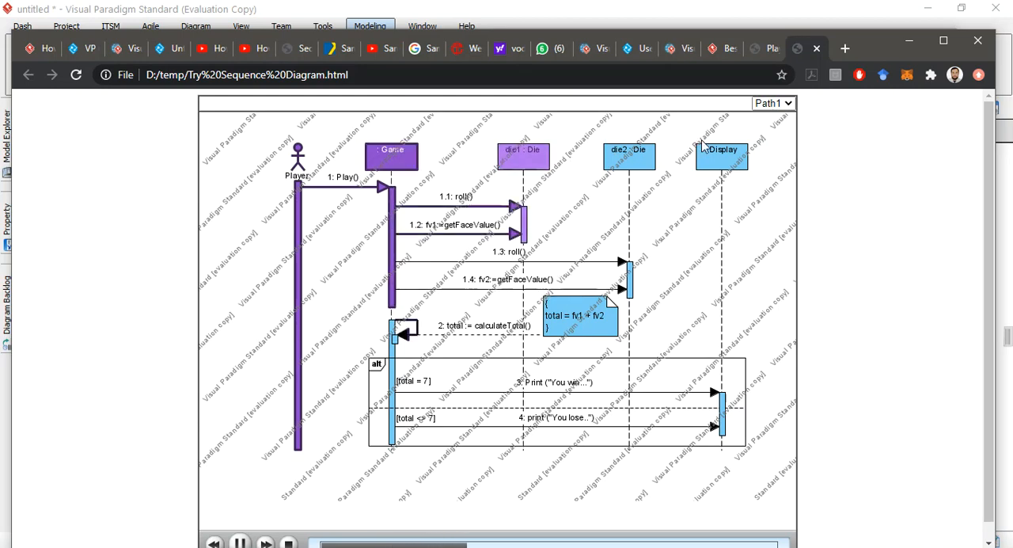
# Step: Check the path choices in the reopened animation and close both browser tabs showing the exported diagram
pyautogui.click(789, 104)
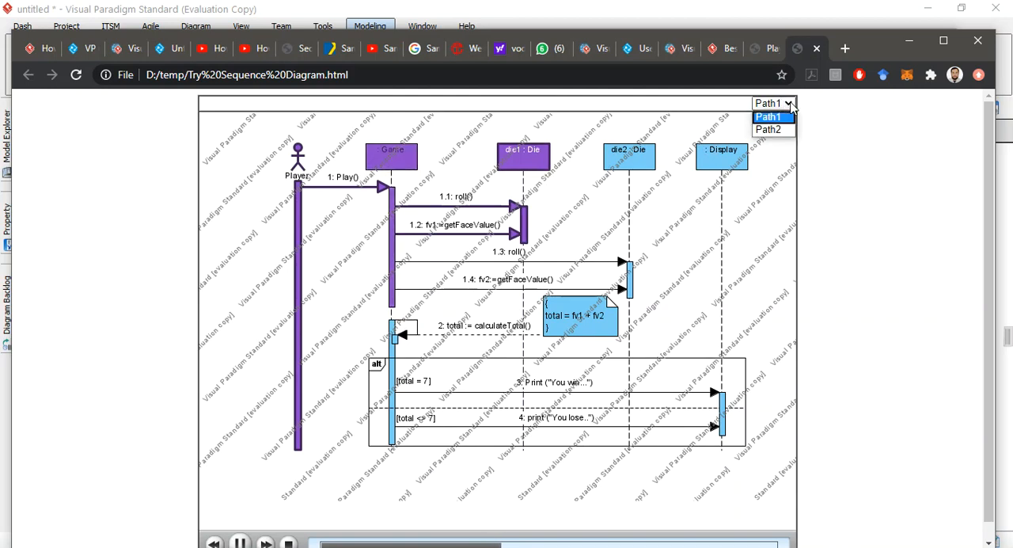
pyautogui.click(816, 111)
pyautogui.click(817, 48)
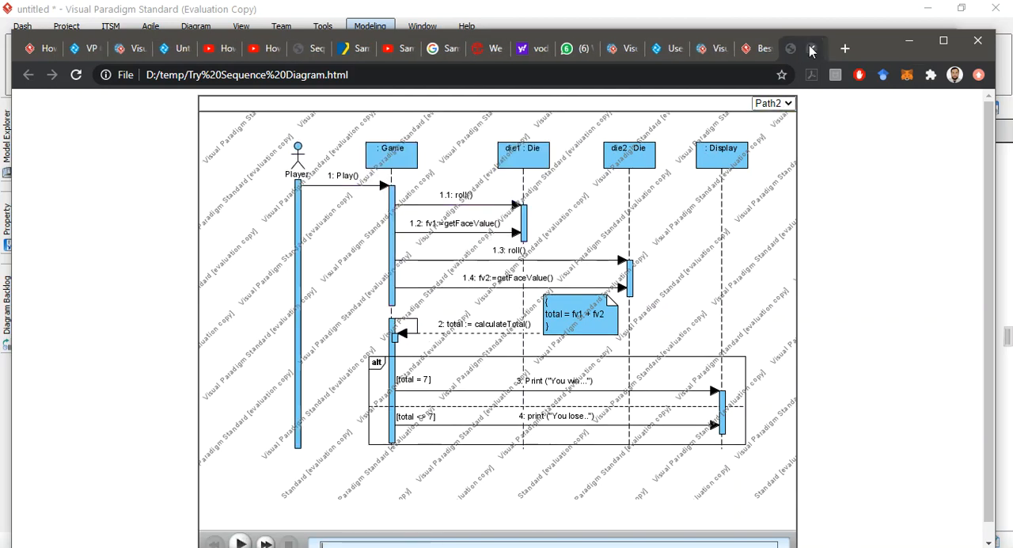
pyautogui.click(816, 48)
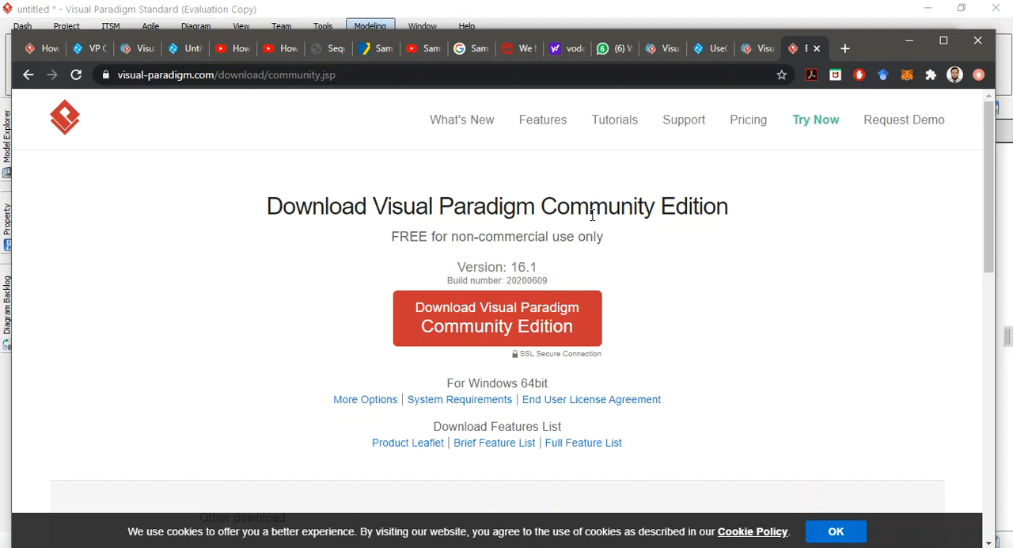
# Step: Minimize the browser and the temp folder window, and close the Sequence Diagram Animation dialog while accepting its settings
pyautogui.click(912, 39)
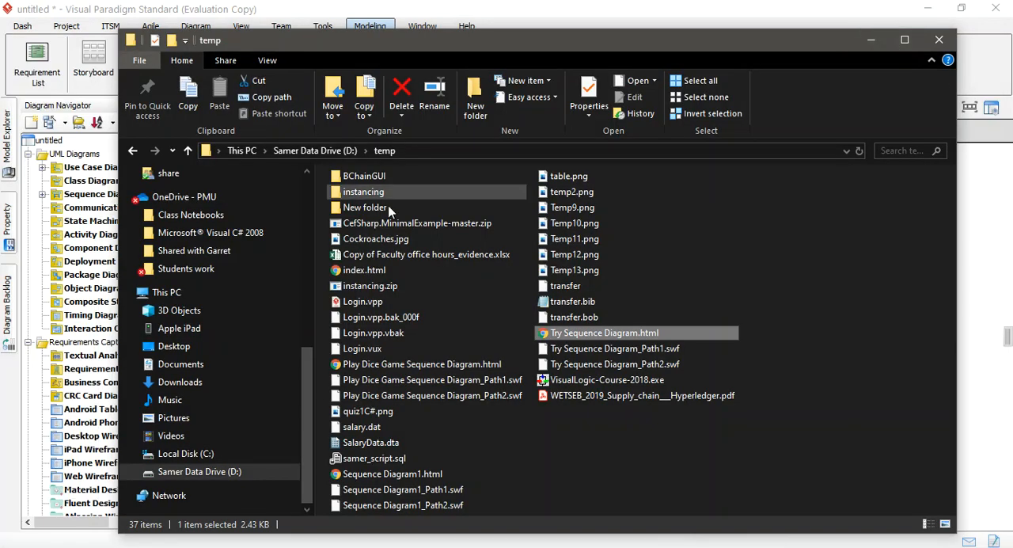
pyautogui.click(870, 41)
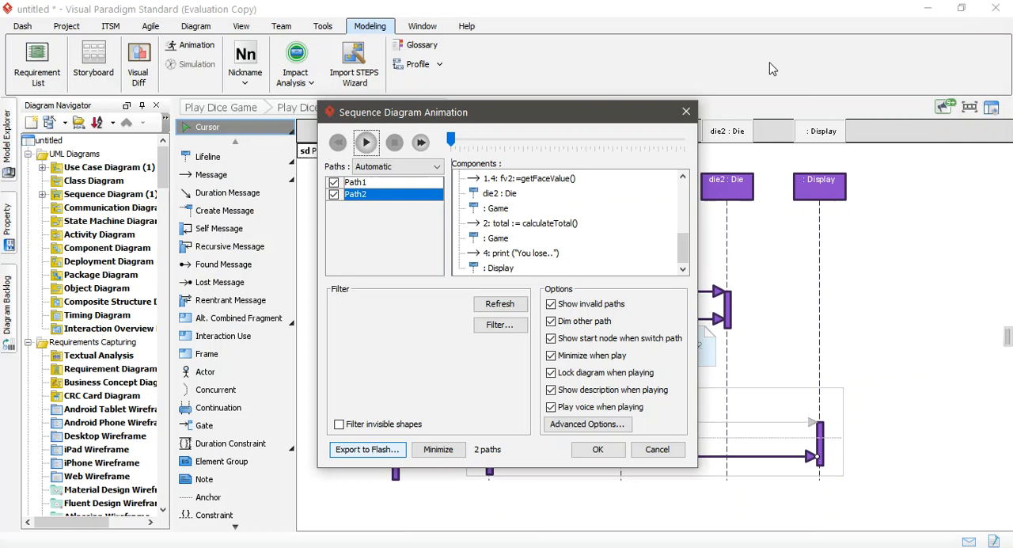
pyautogui.click(599, 449)
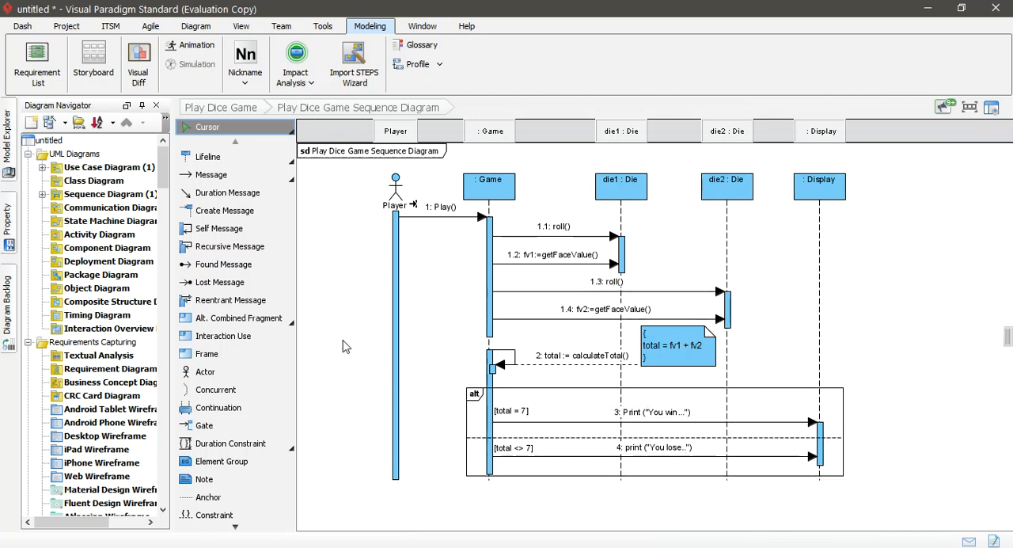
# Step: Go from the sequence diagram to the DiceGame use case diagram and open the use case details of Play Dice Game
pyautogui.click(233, 113)
pyautogui.click(524, 243)
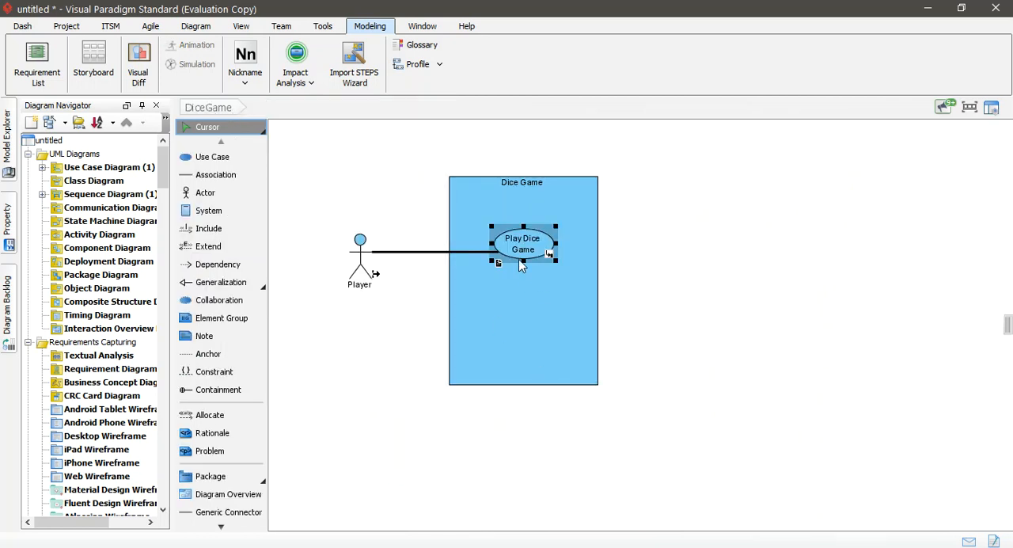
pyautogui.rightClick(518, 249)
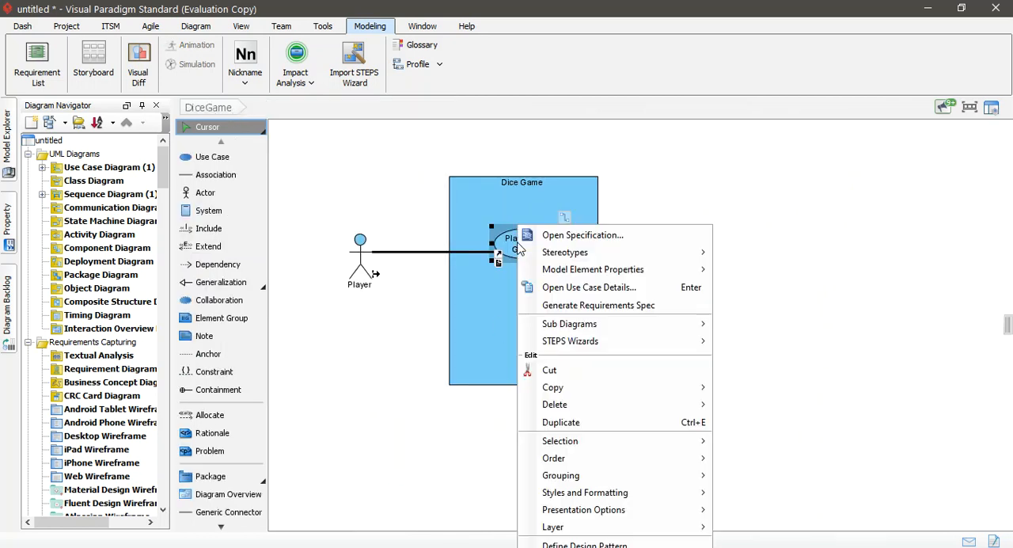
pyautogui.click(557, 289)
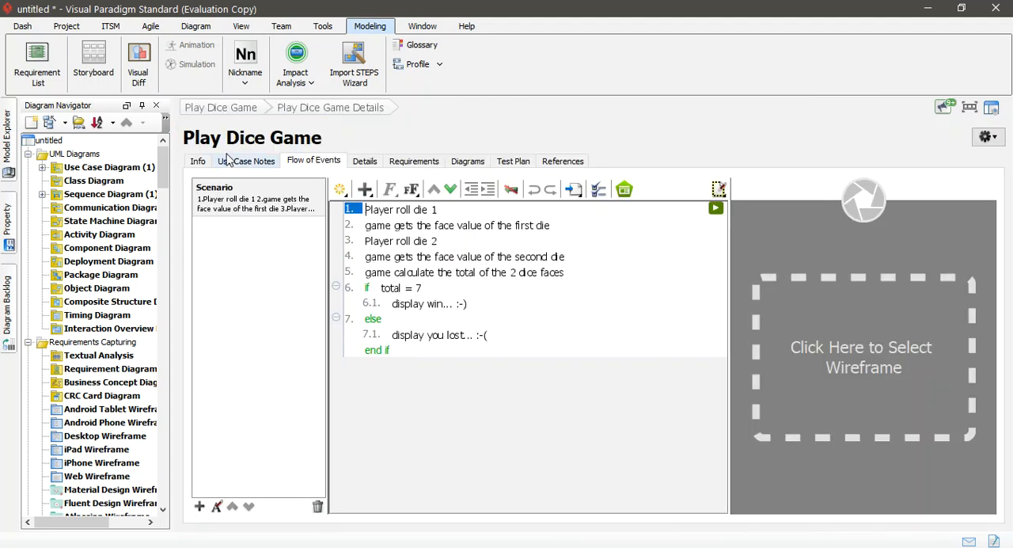
# Step: Review the use case's general info and flow of events, and hide and show the wireframe pane for step 1
pyautogui.click(198, 160)
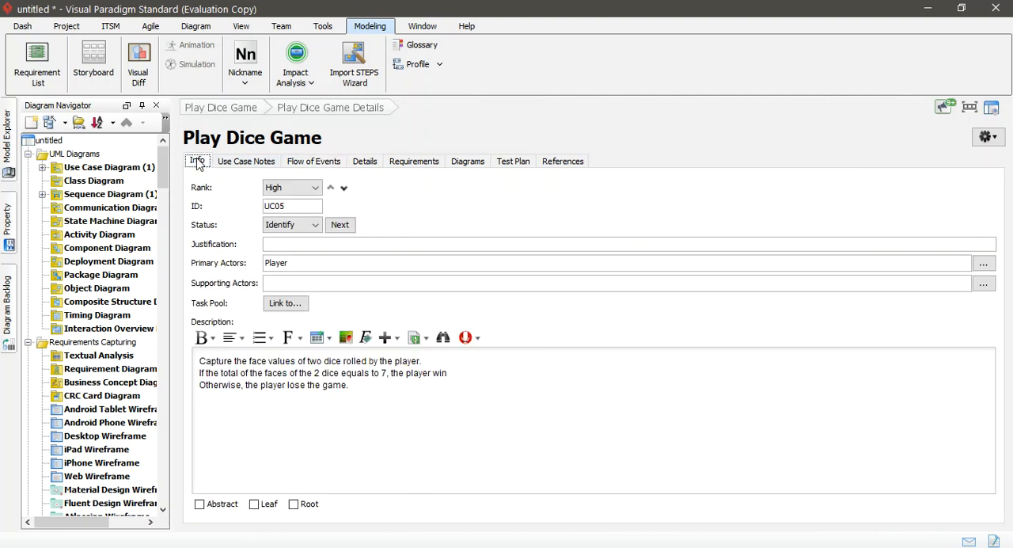
pyautogui.click(317, 162)
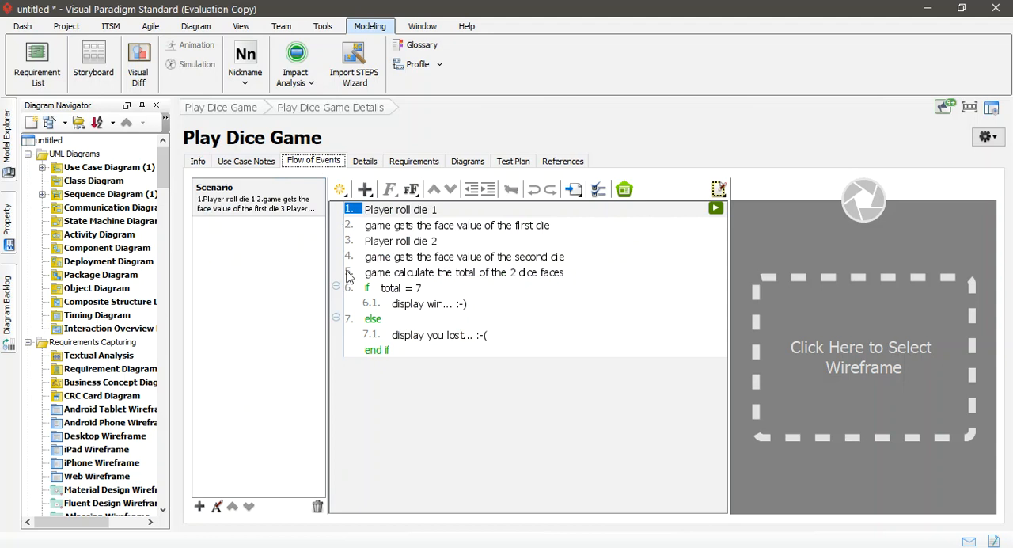
pyautogui.click(519, 210)
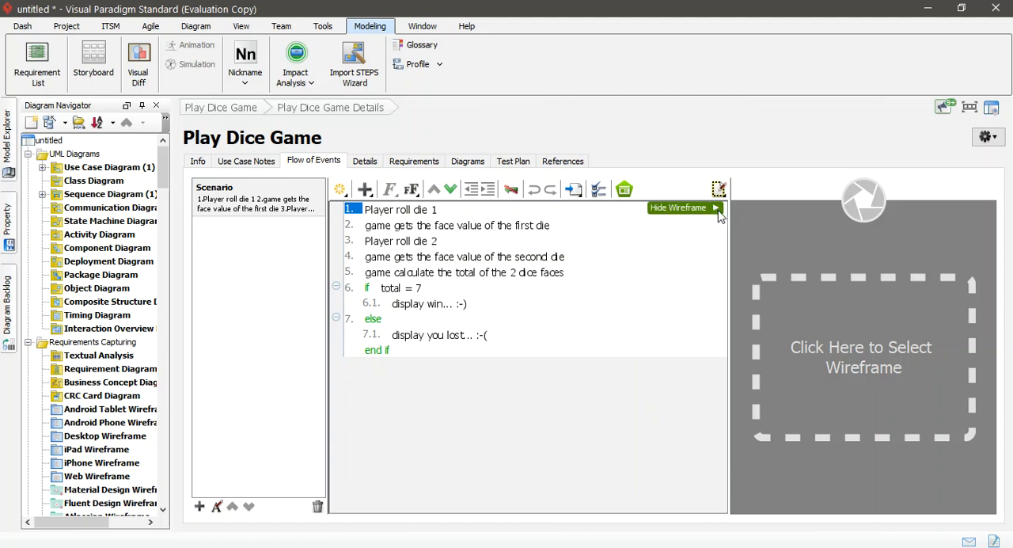
pyautogui.click(697, 209)
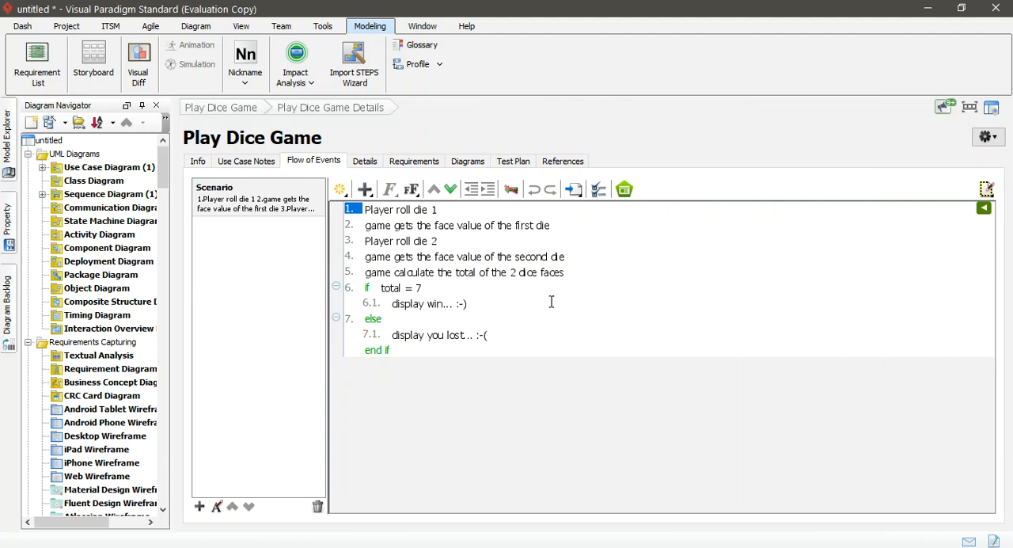
pyautogui.click(966, 211)
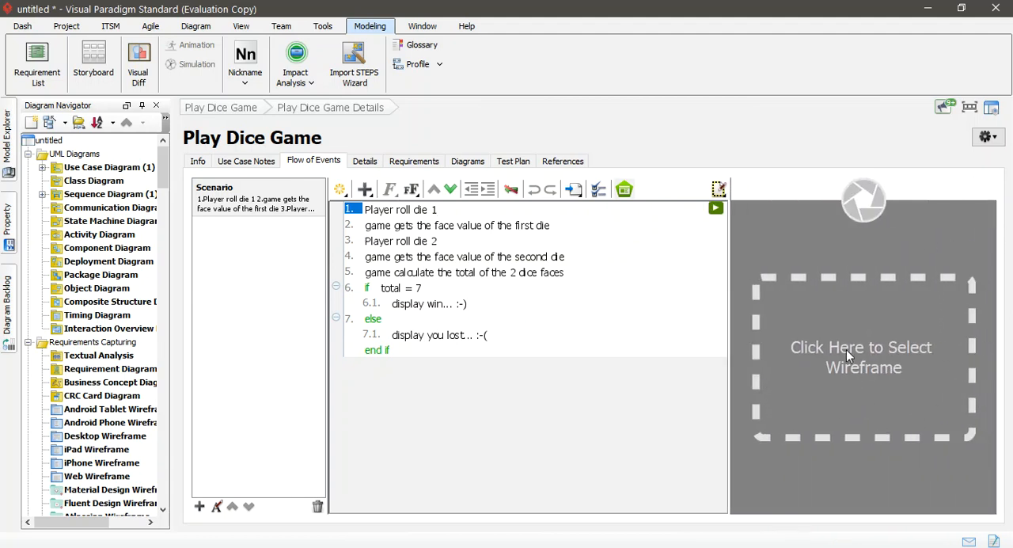
# Step: Create a new iPhone wireframe for the flow-of-events step "Player roll die 1"
pyautogui.click(846, 349)
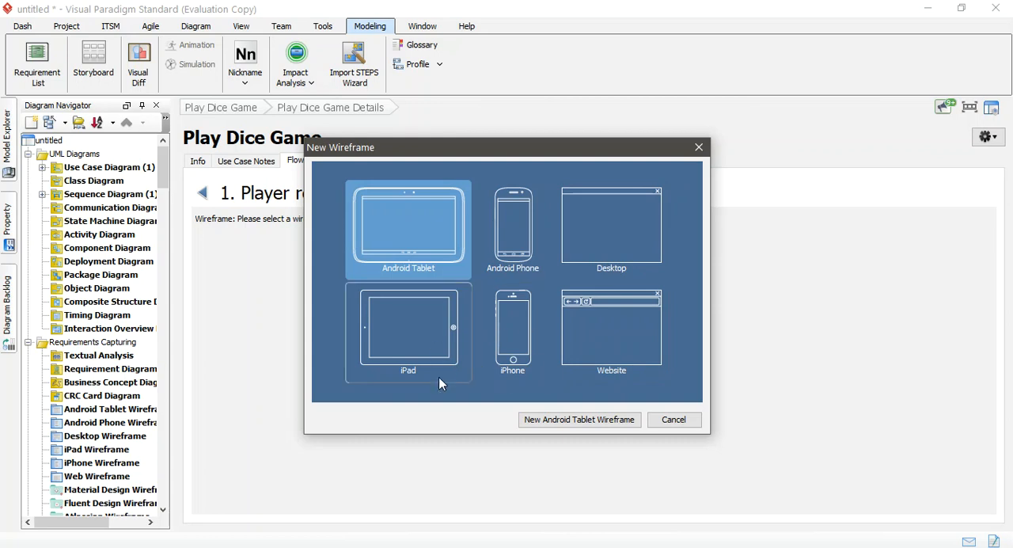
pyautogui.click(506, 335)
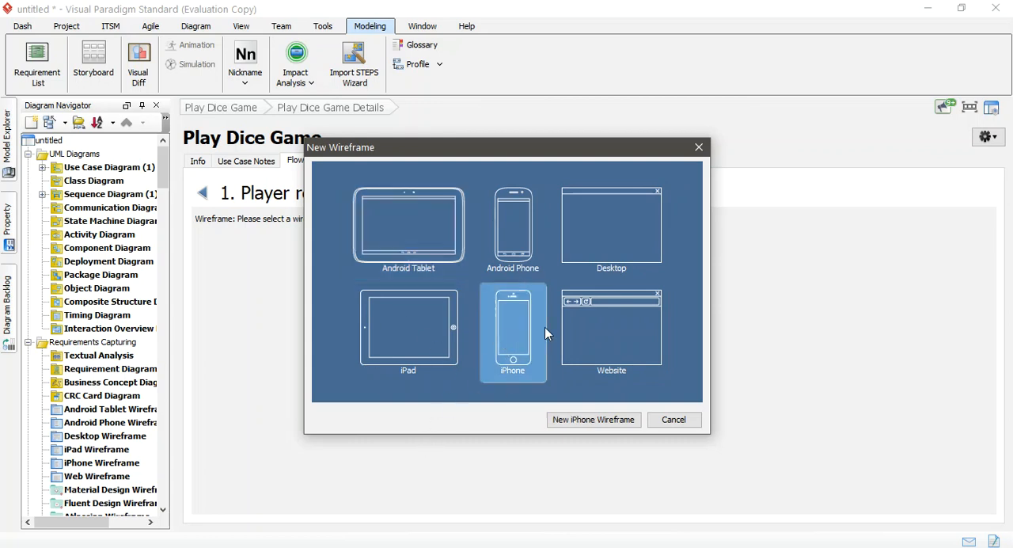
pyautogui.click(593, 420)
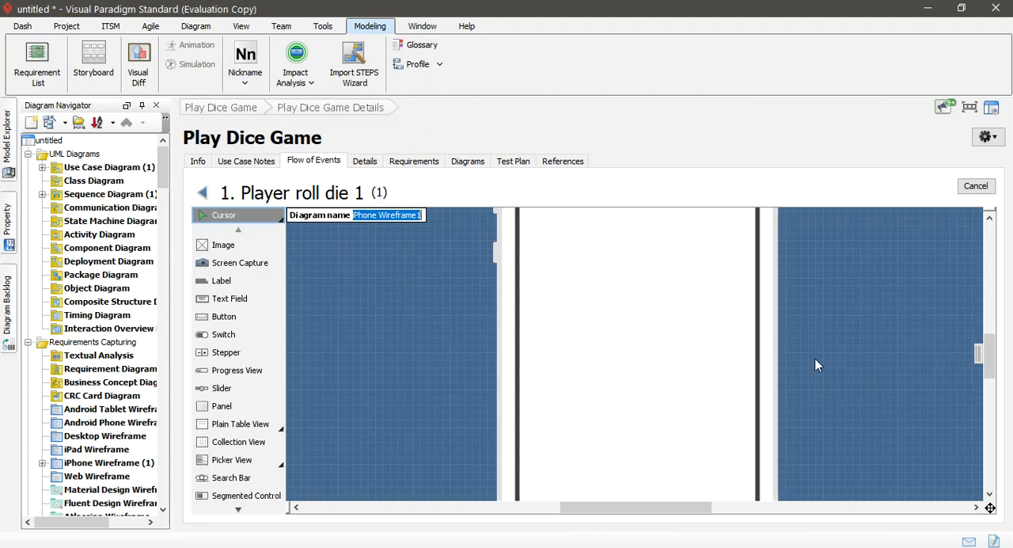
# Step: Add an image placeholder in the upper part of the iPhone screen and enlarge it to over half the screen's width
pyautogui.scroll(-3, 647, 357)
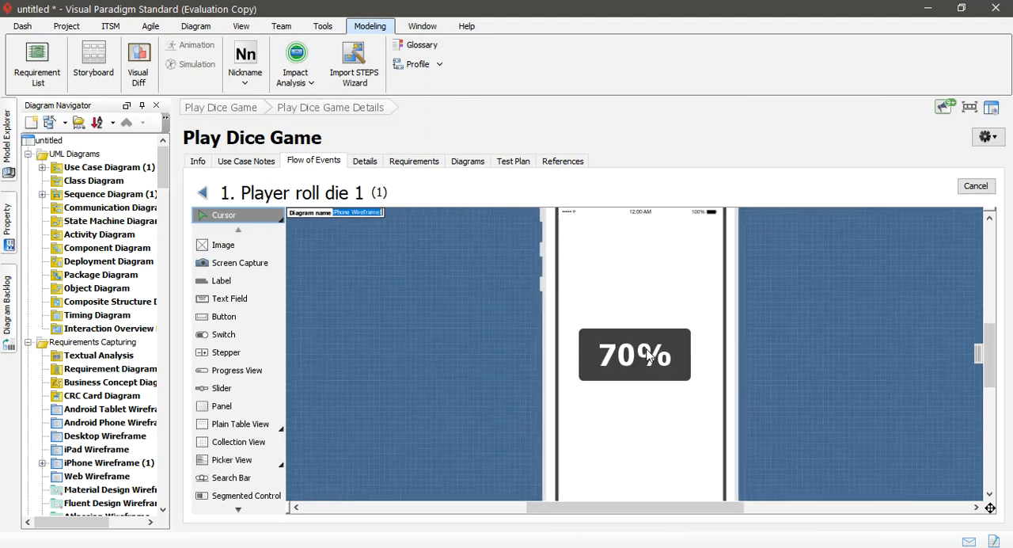
pyautogui.scroll(-2, 647, 356)
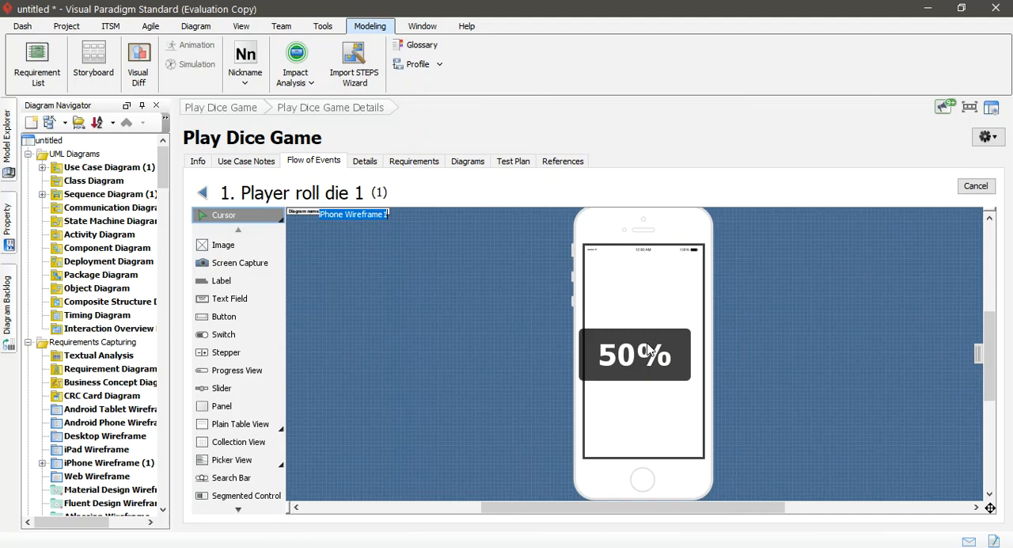
pyautogui.scroll(1, 647, 351)
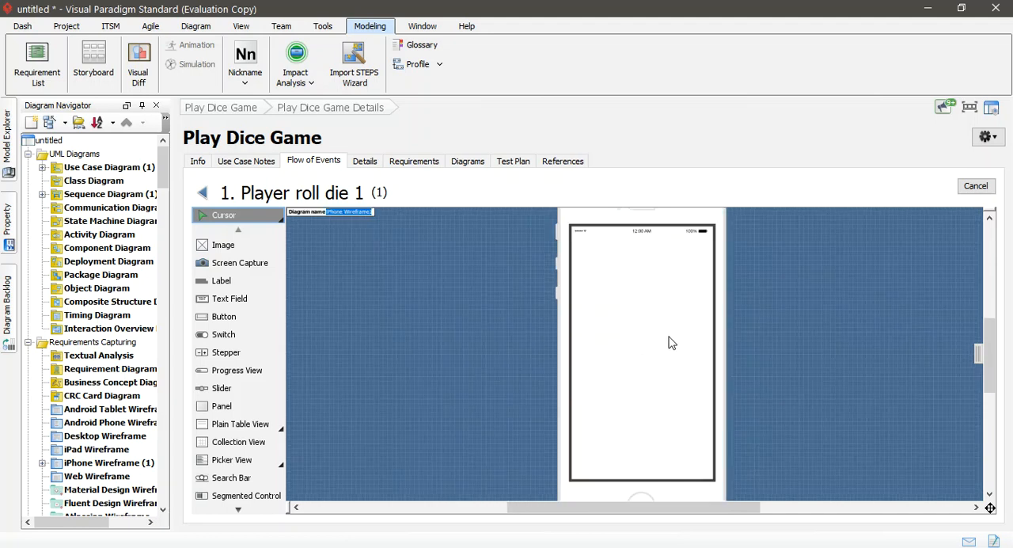
pyautogui.click(222, 244)
pyautogui.click(608, 264)
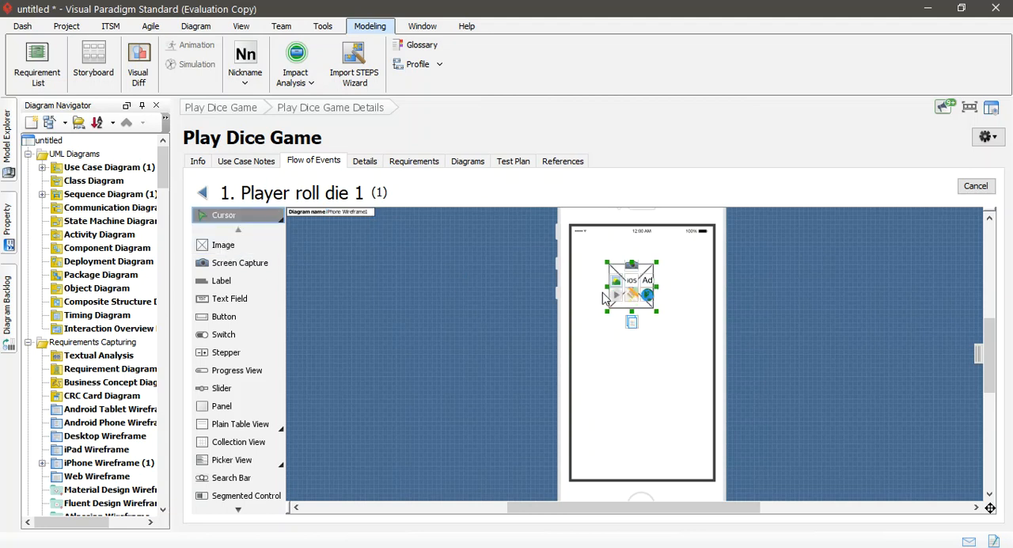
pyautogui.moveTo(656, 311); pyautogui.dragTo(691, 334)
pyautogui.moveTo(605, 336); pyautogui.dragTo(599, 340)
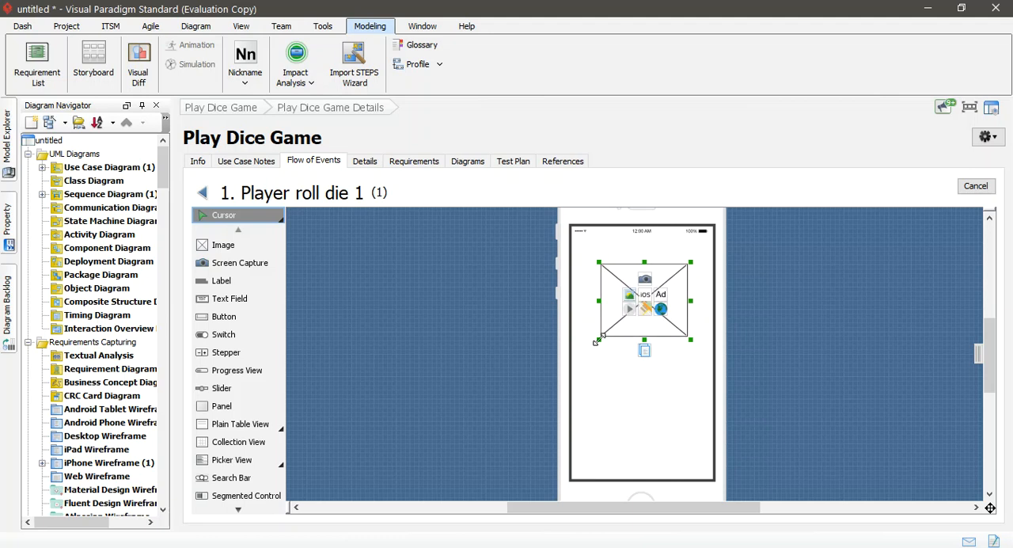
# Step: Load Temp10.png from the temp folder into the image placeholder
pyautogui.click(628, 298)
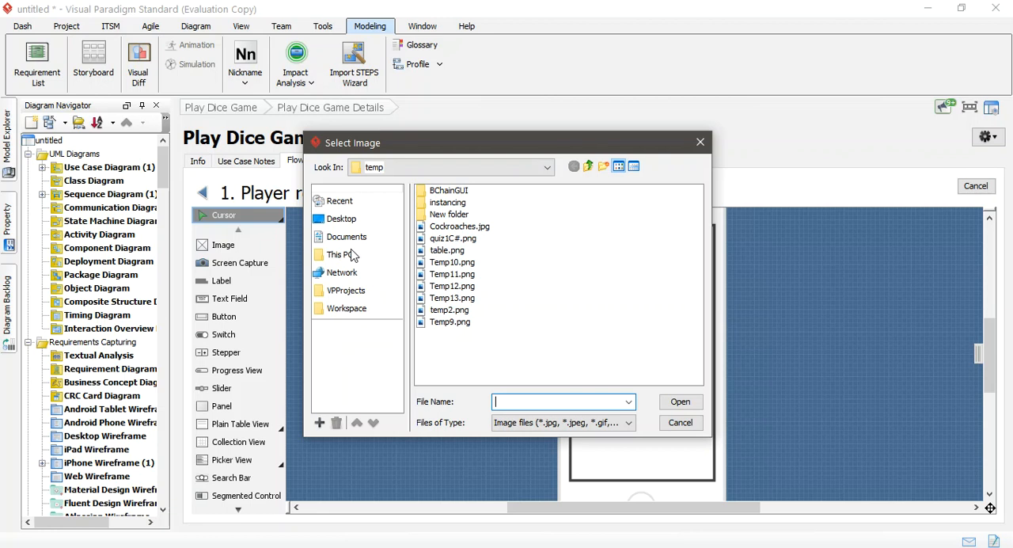
pyautogui.click(350, 240)
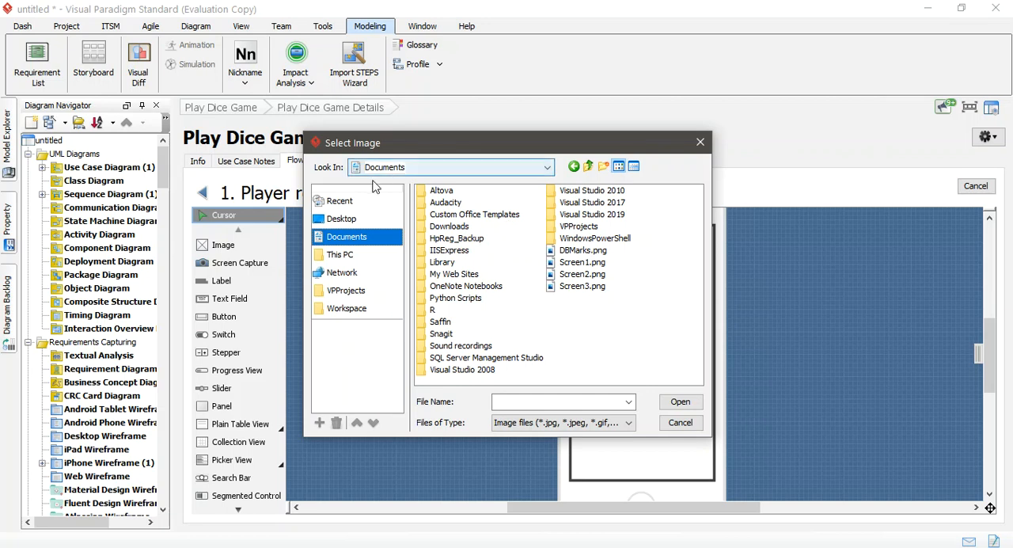
pyautogui.click(587, 165)
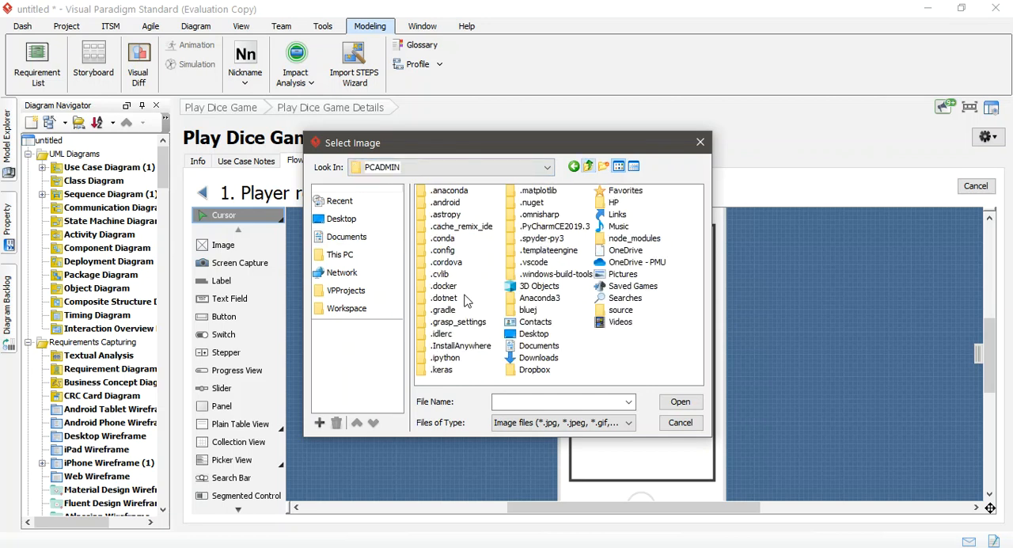
pyautogui.click(574, 167)
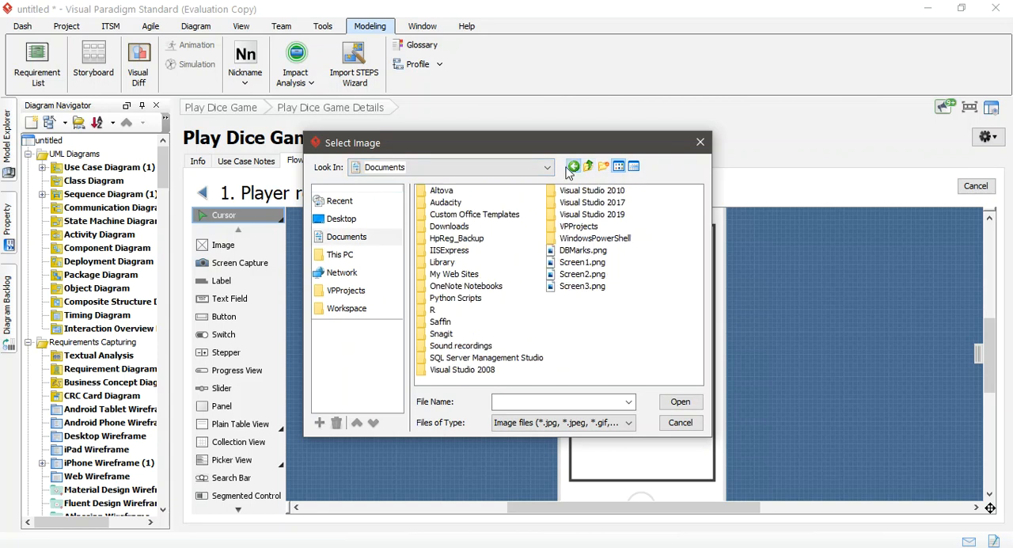
pyautogui.click(570, 169)
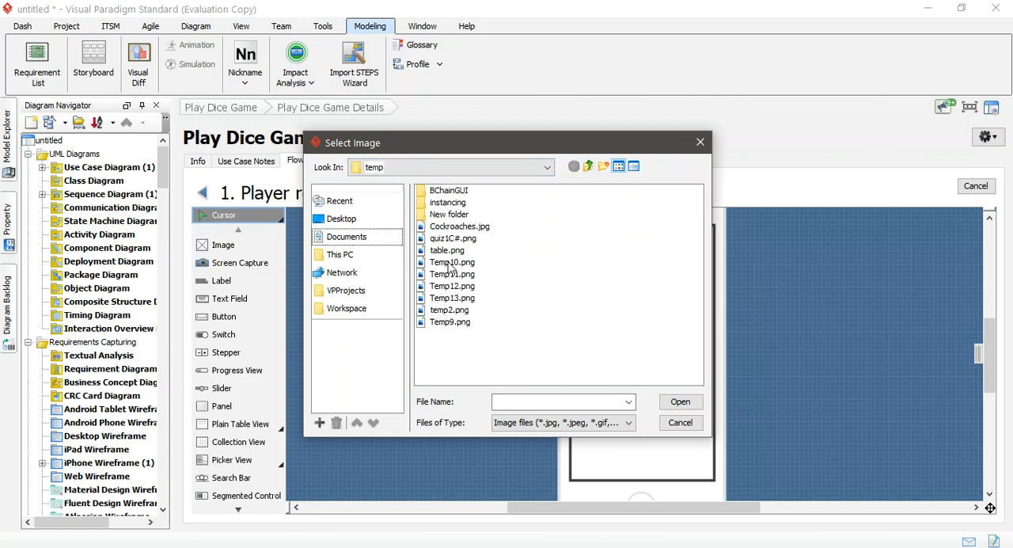
pyautogui.click(448, 263)
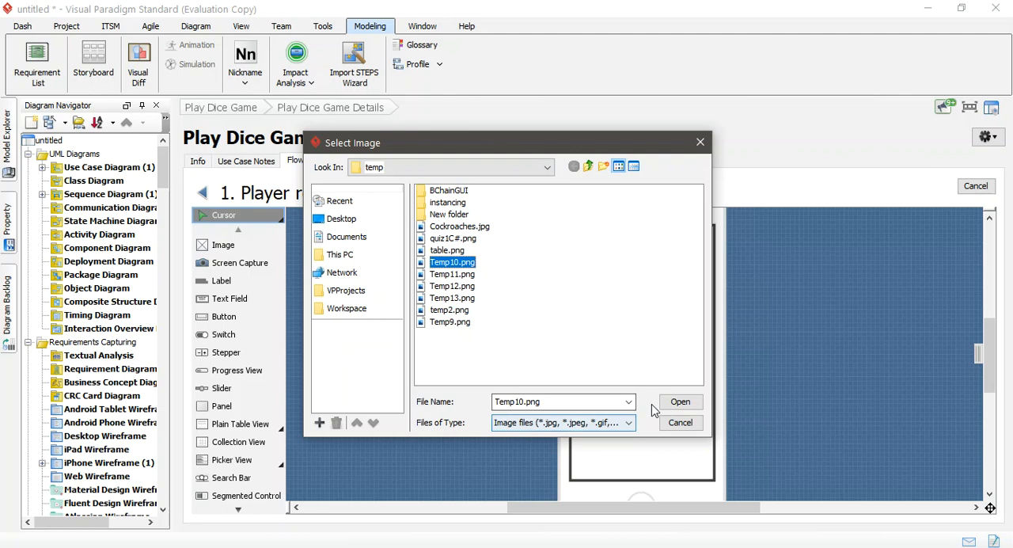
pyautogui.click(678, 403)
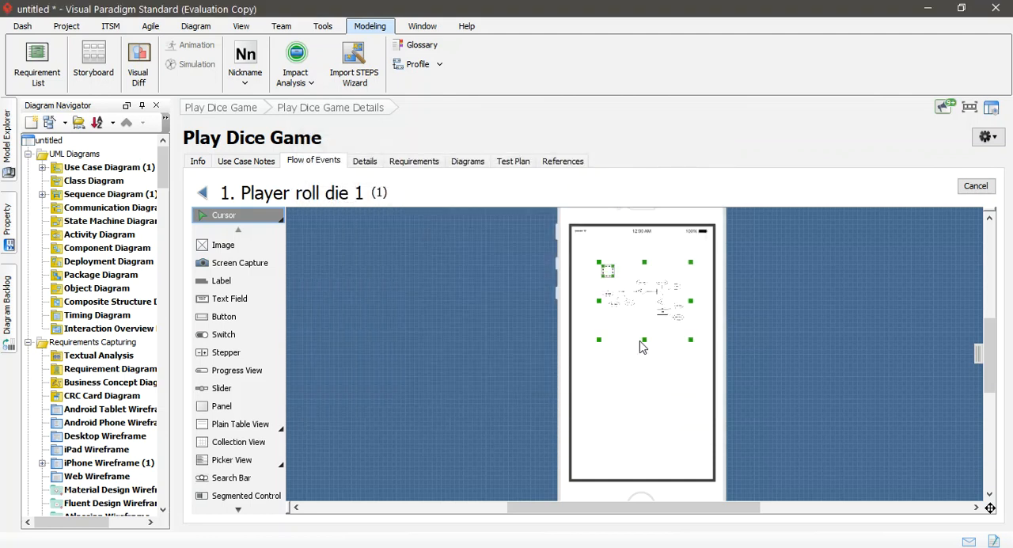
# Step: Enlarge the inserted image from its corners to nearly fill the phone screen's width
pyautogui.moveTo(599, 338); pyautogui.dragTo(582, 349)
pyautogui.moveTo(685, 265); pyautogui.dragTo(705, 244)
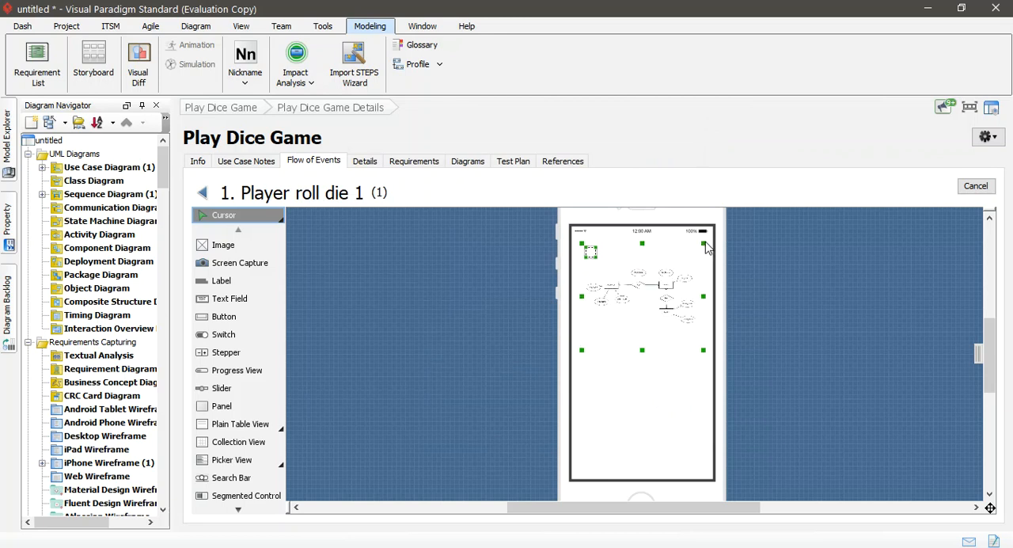
pyautogui.moveTo(582, 351); pyautogui.dragTo(579, 352)
pyautogui.click(639, 393)
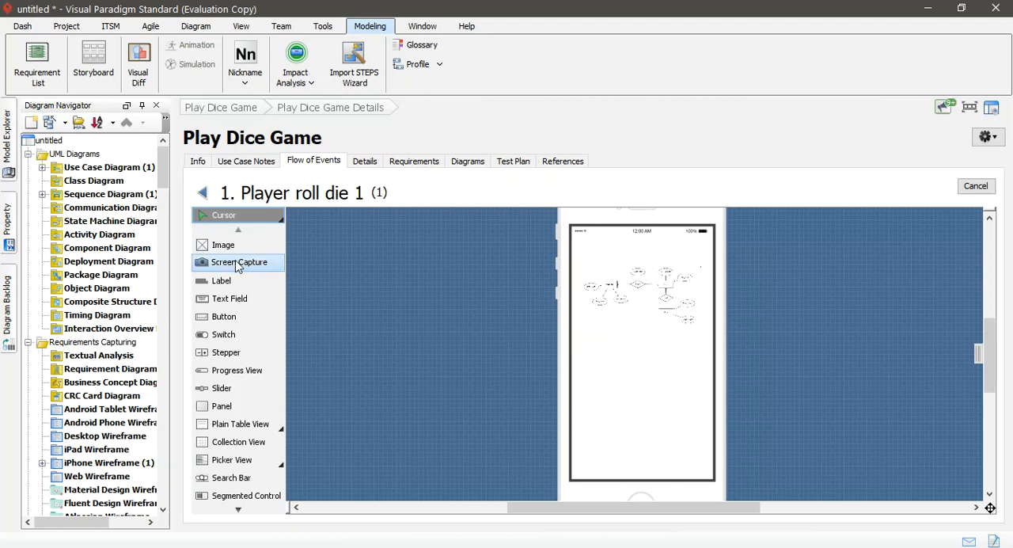
# Step: Add a label below the image on the phone screen and increase its font size by two increments
pyautogui.click(222, 283)
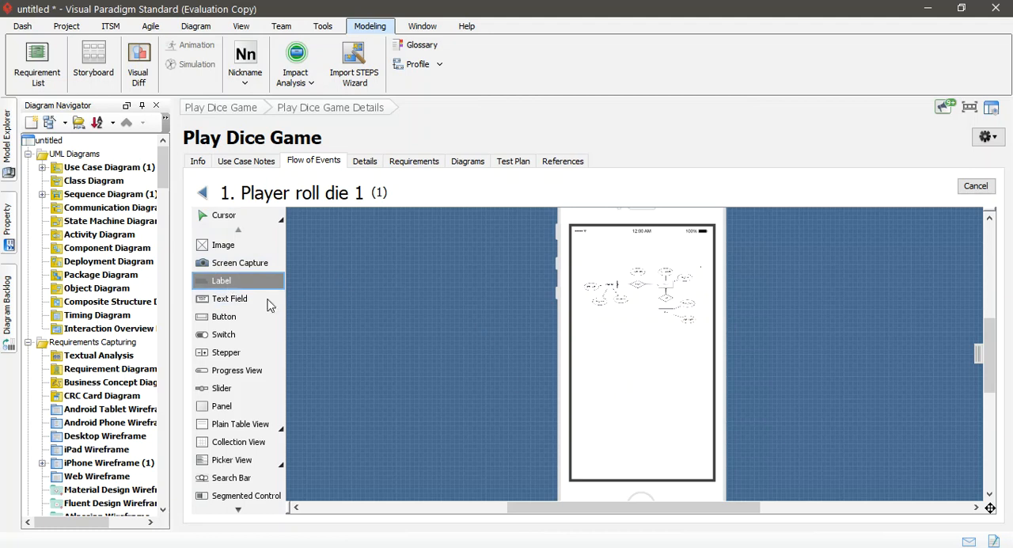
pyautogui.click(589, 368)
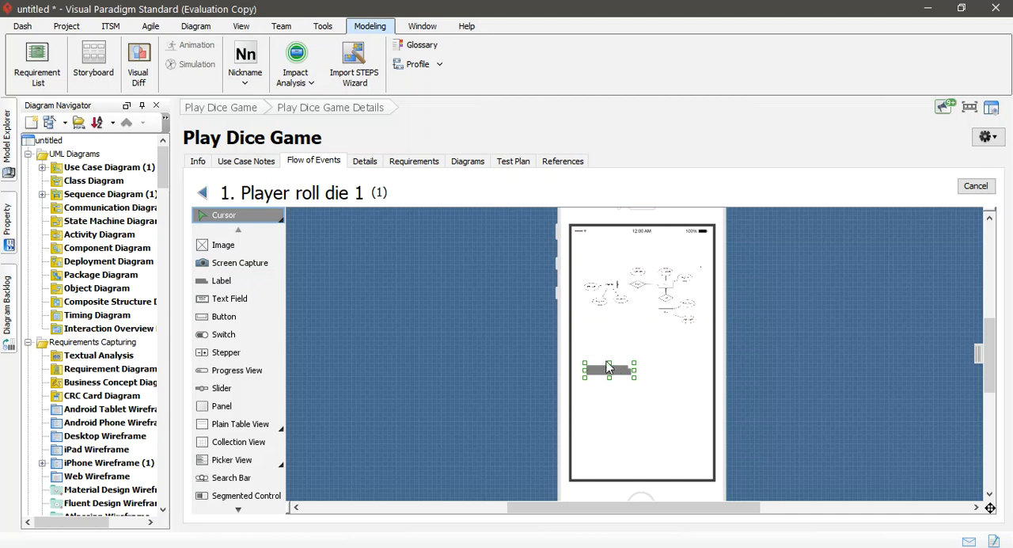
pyautogui.moveTo(591, 350)
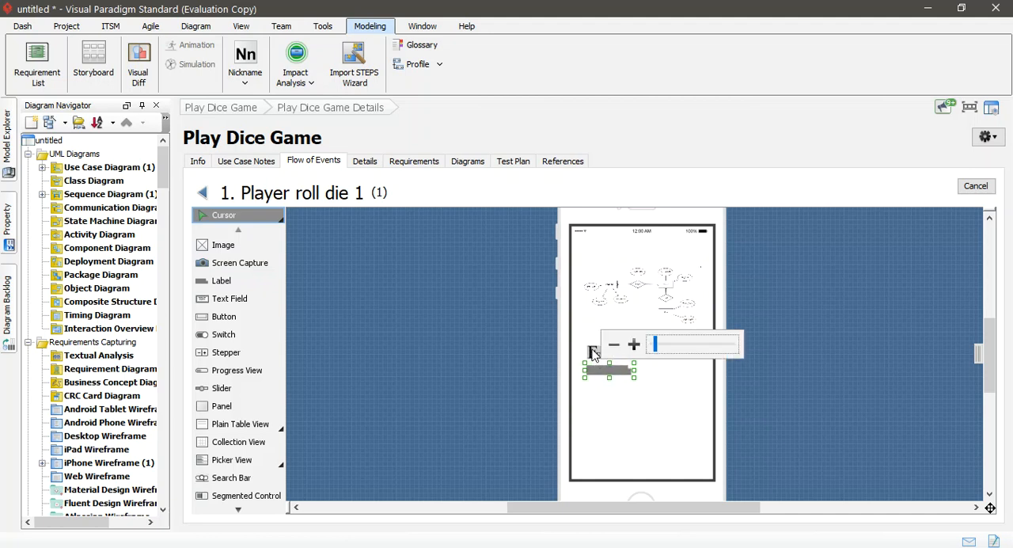
pyautogui.click(634, 344)
pyautogui.click(634, 345)
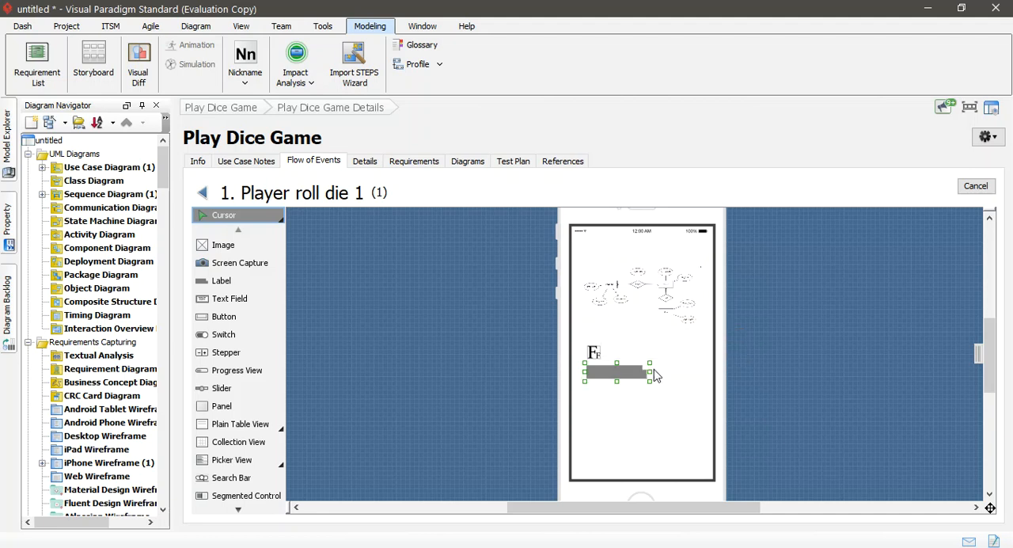
# Step: Widen the label across most of the phone screen and set its text to "Hello Visitor, Enter name"
pyautogui.moveTo(649, 371); pyautogui.dragTo(692, 371)
pyautogui.moveTo(629, 376); pyautogui.dragTo(631, 402)
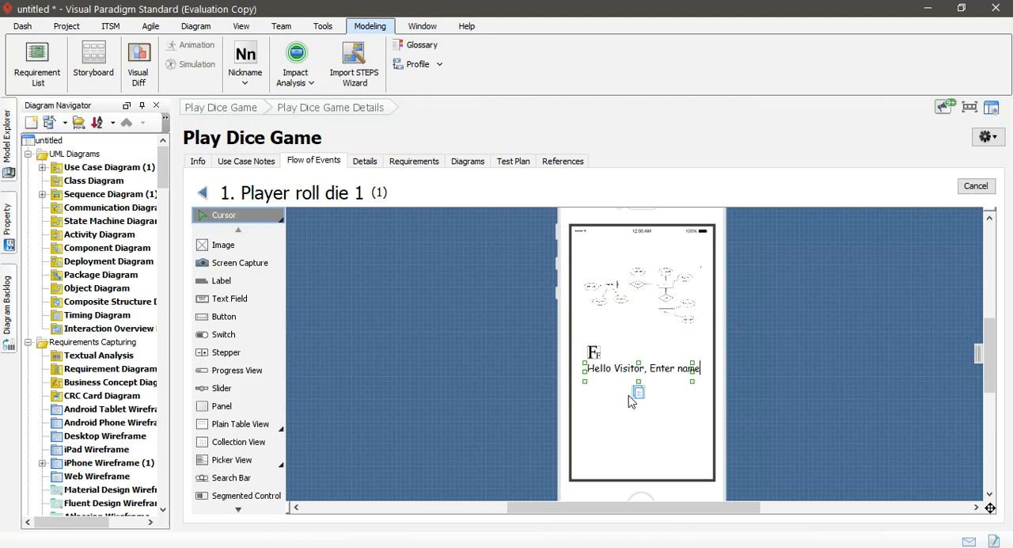
pyautogui.click(640, 438)
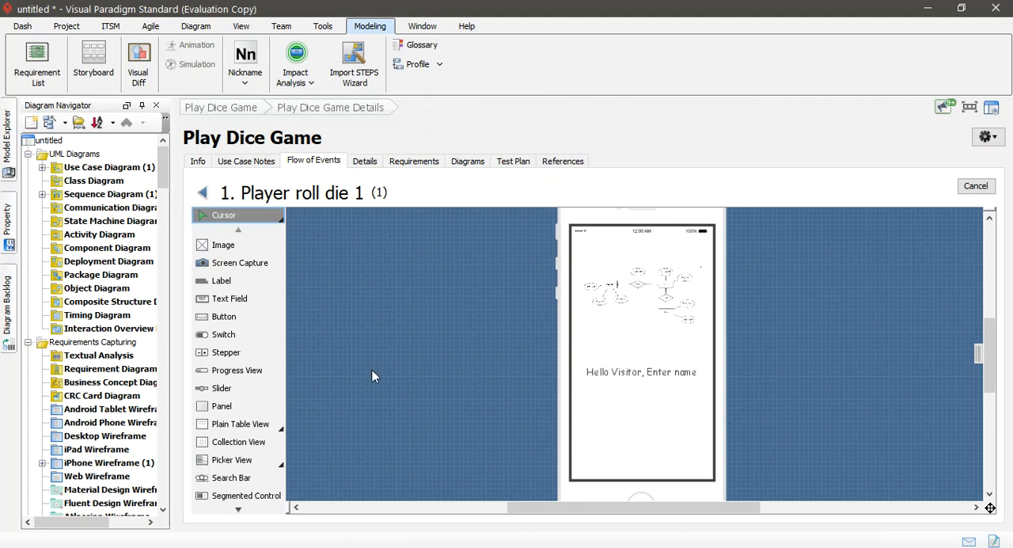
# Step: Add a text field directly below the "Hello Visitor, Enter name" label and widen it to match the label
pyautogui.click(231, 305)
pyautogui.click(595, 398)
pyautogui.moveTo(644, 402)
pyautogui.mouseDown()
pyautogui.moveTo(697, 402)
pyautogui.moveTo(657, 398)
pyautogui.mouseUp()
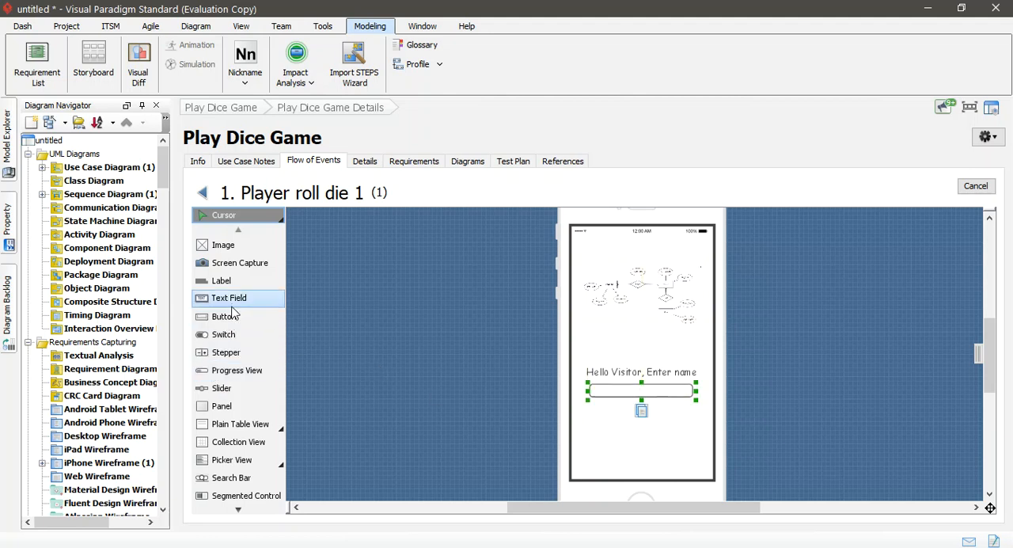
# Step: Add a button below the text field on the phone screen and enlarge it slightly
pyautogui.scroll(-4, 228, 424)
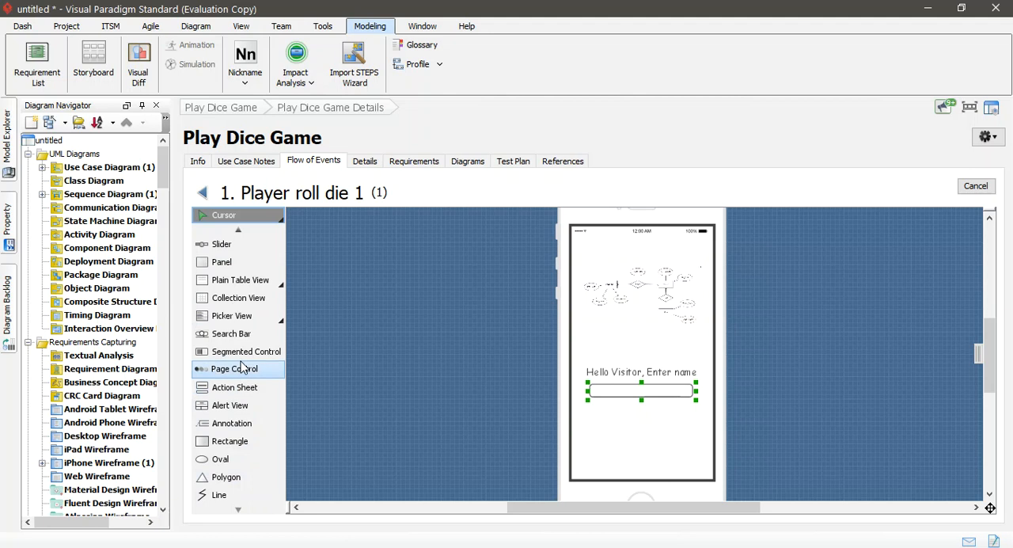
pyautogui.scroll(2, 238, 331)
pyautogui.scroll(2, 247, 284)
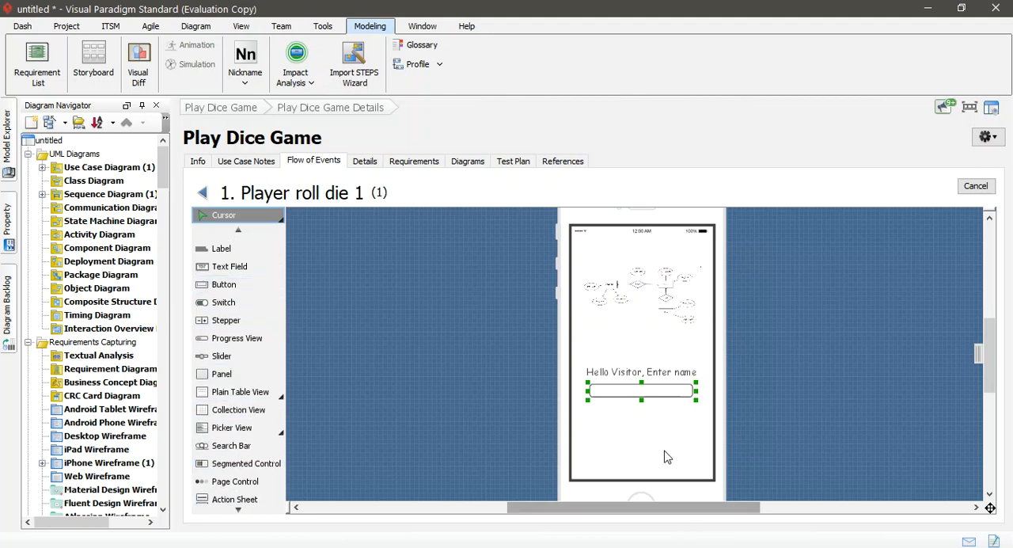
pyautogui.click(224, 284)
pyautogui.click(632, 429)
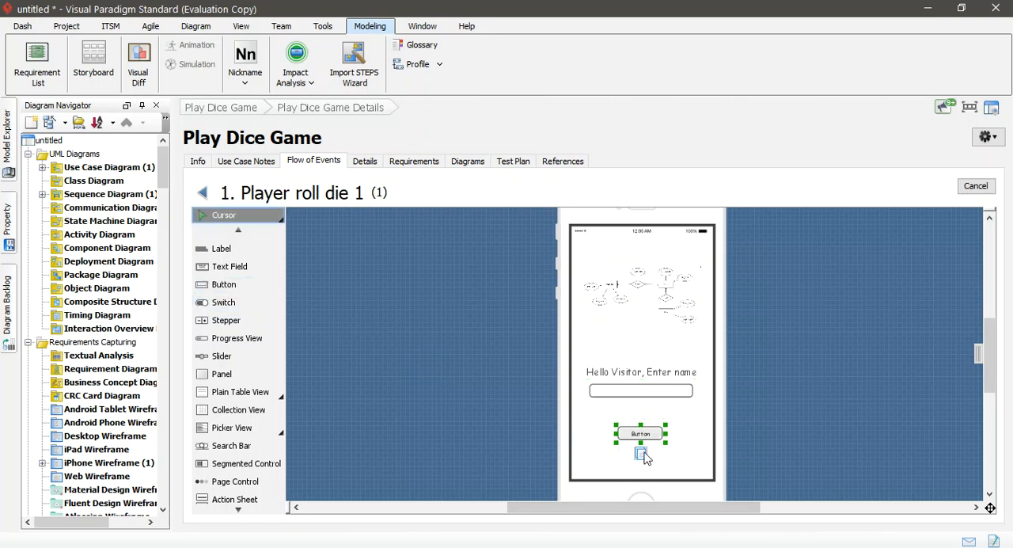
pyautogui.moveTo(667, 441); pyautogui.dragTo(677, 448)
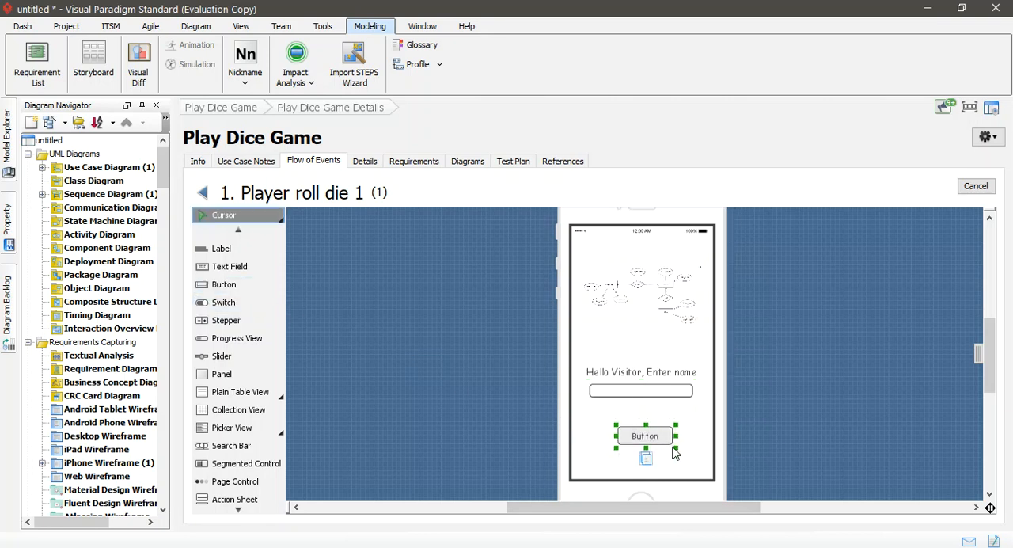
# Step: Set the new button's caption to "To Screen 2"
pyautogui.doubleClick(661, 440)
pyautogui.write('To Screen 2')
pyautogui.click(591, 443)
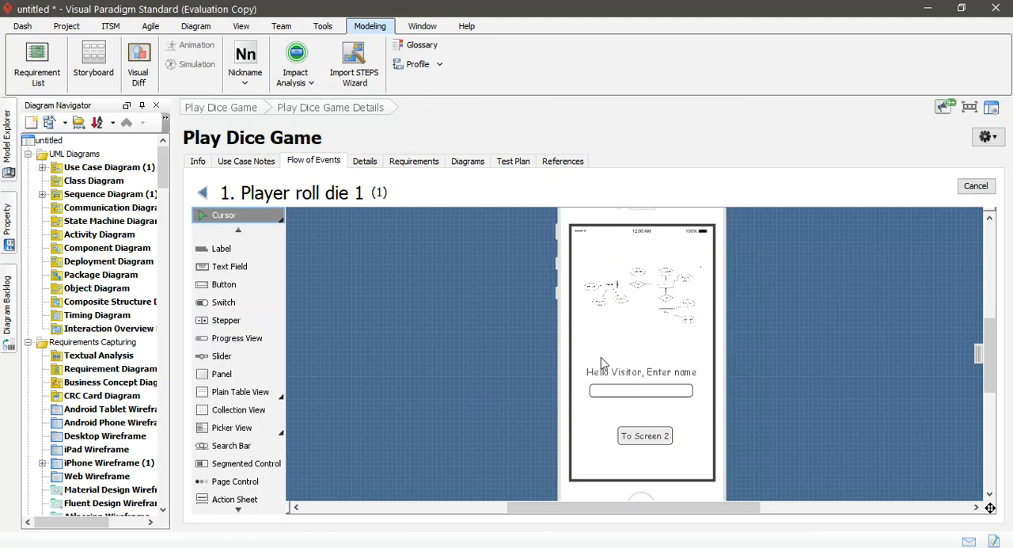
# Step: Return to the flow of events and create the wireframe for step 2 as a derived state of the step 1 wireframe
pyautogui.moveTo(988, 350)
pyautogui.mouseDown()
pyautogui.moveTo(988, 442)
pyautogui.moveTo(991, 247)
pyautogui.moveTo(991, 333)
pyautogui.mouseUp()
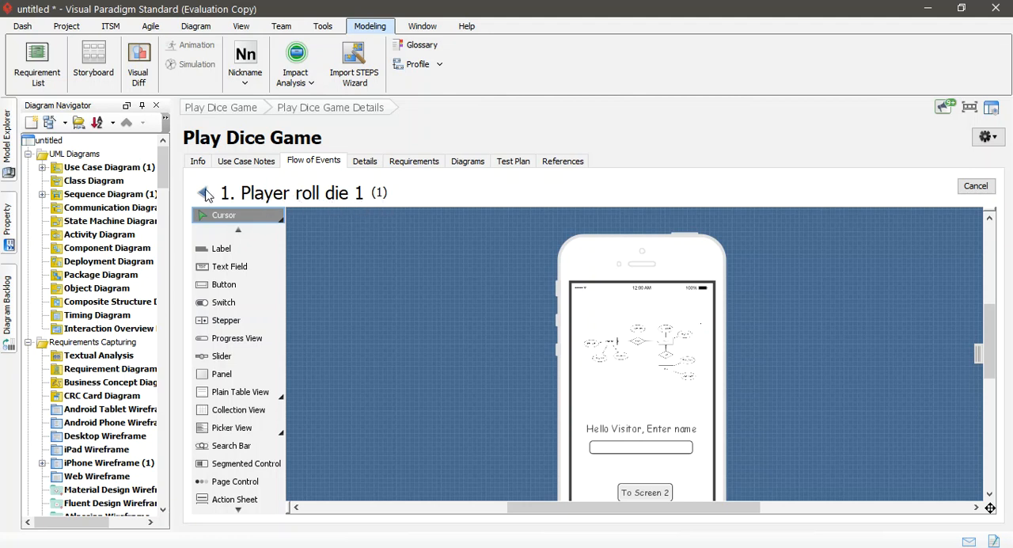
pyautogui.click(204, 196)
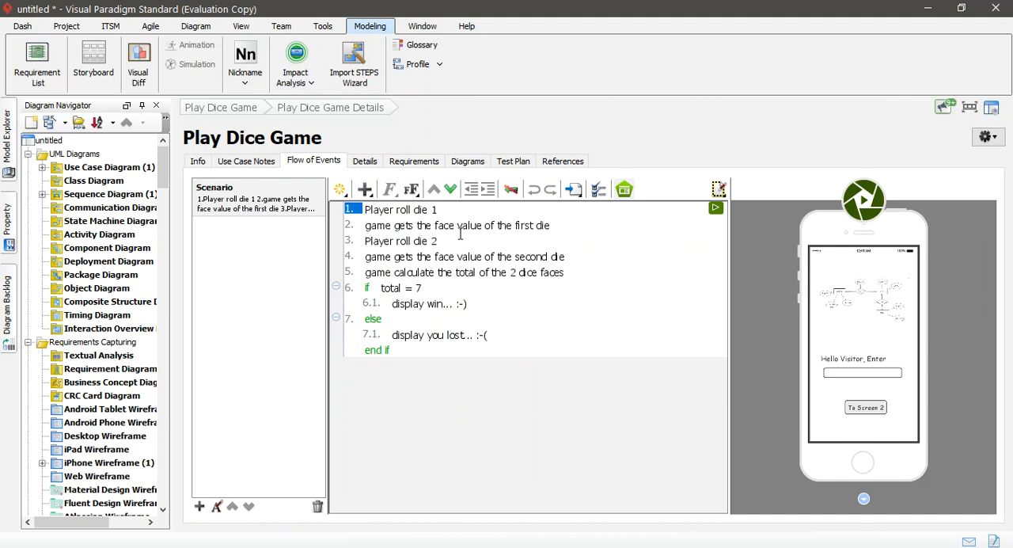
pyautogui.click(530, 227)
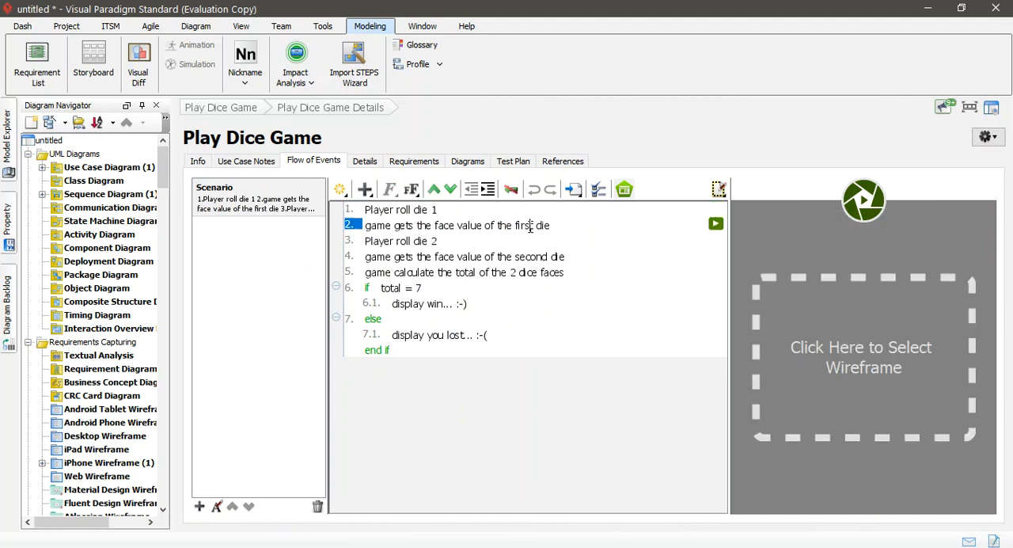
pyautogui.click(826, 344)
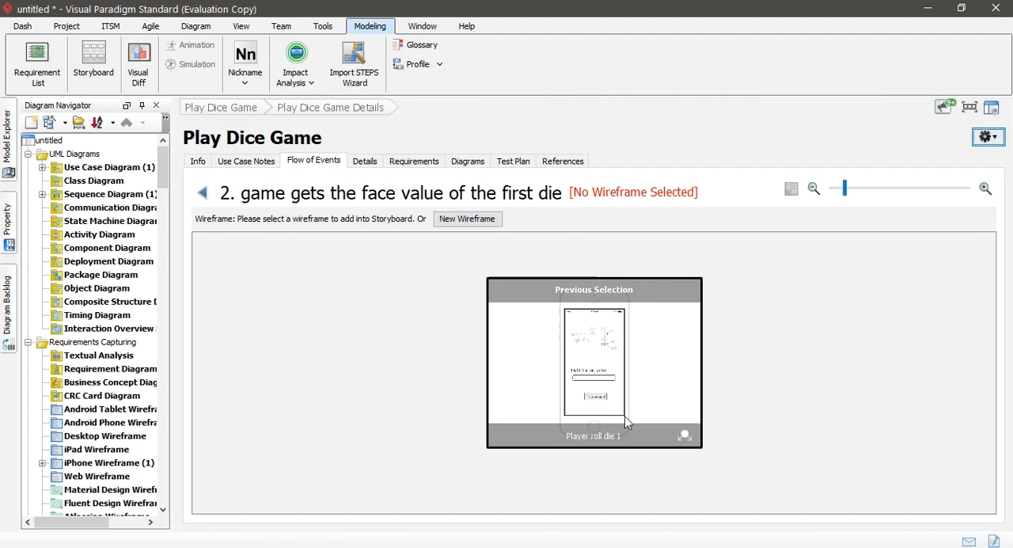
pyautogui.click(684, 437)
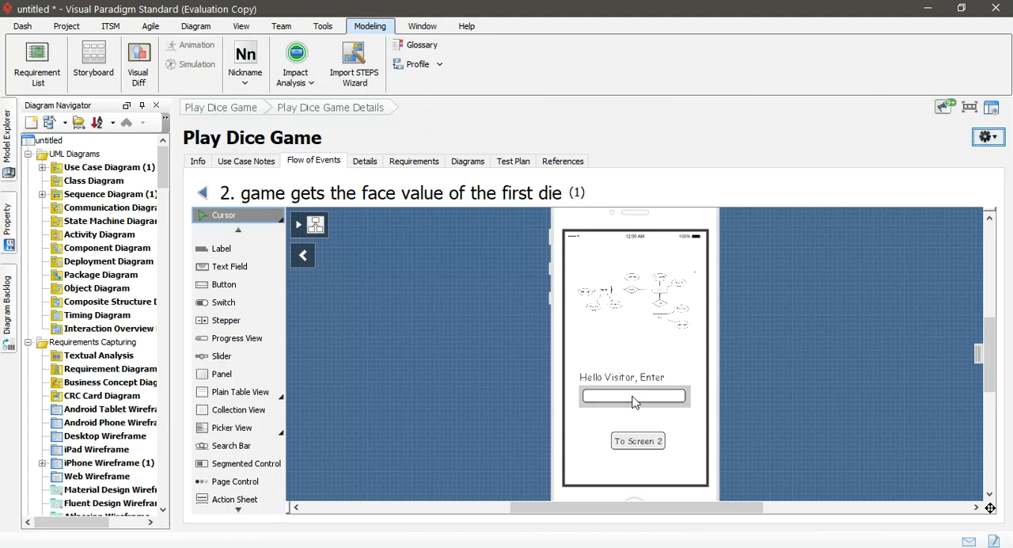
# Step: Enter a sample visitor name in the step 2 wireframe's text field and make the field slightly taller
pyautogui.scroll(-2, 642, 475)
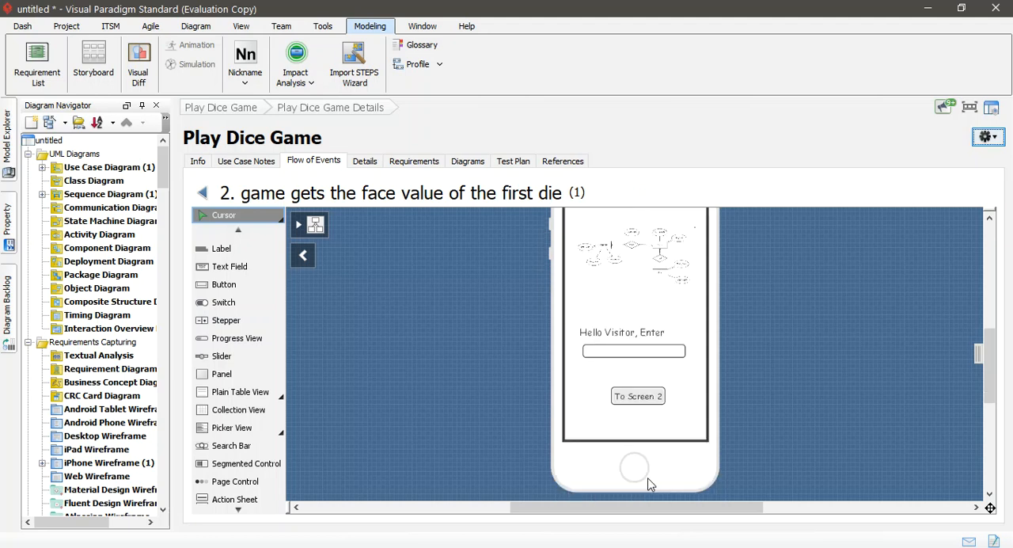
pyautogui.scroll(3, 668, 449)
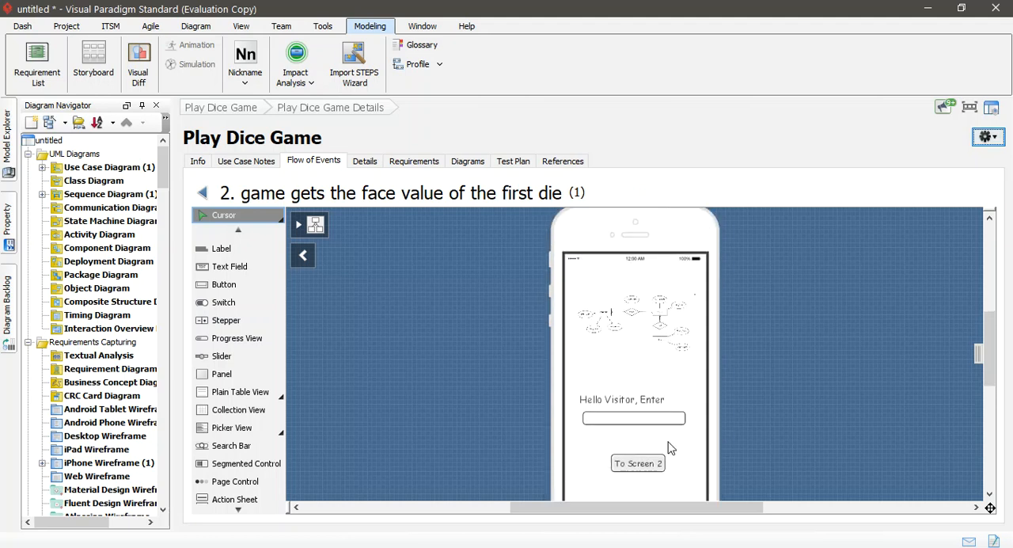
pyautogui.scroll(-3, 652, 483)
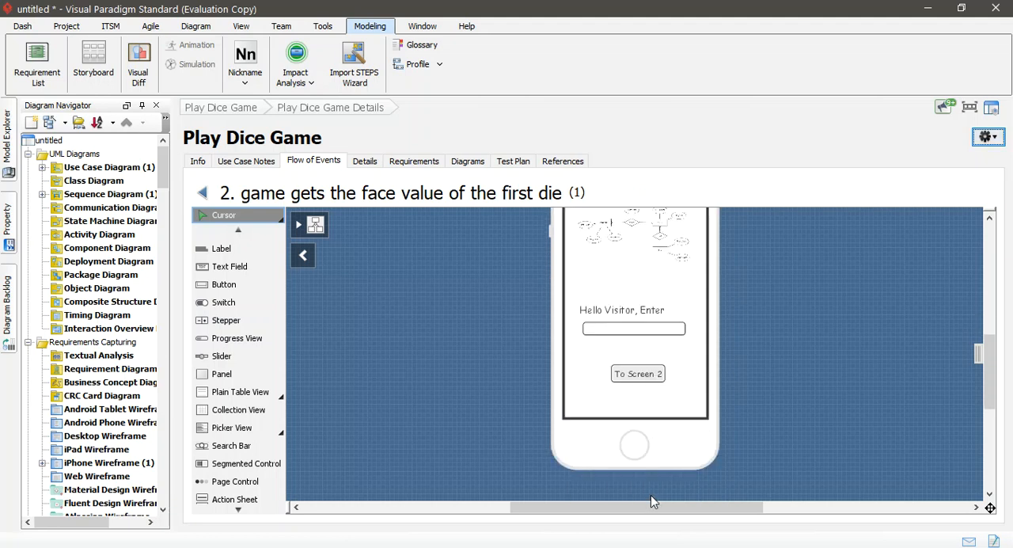
pyautogui.scroll(1, 663, 434)
pyautogui.click(630, 375)
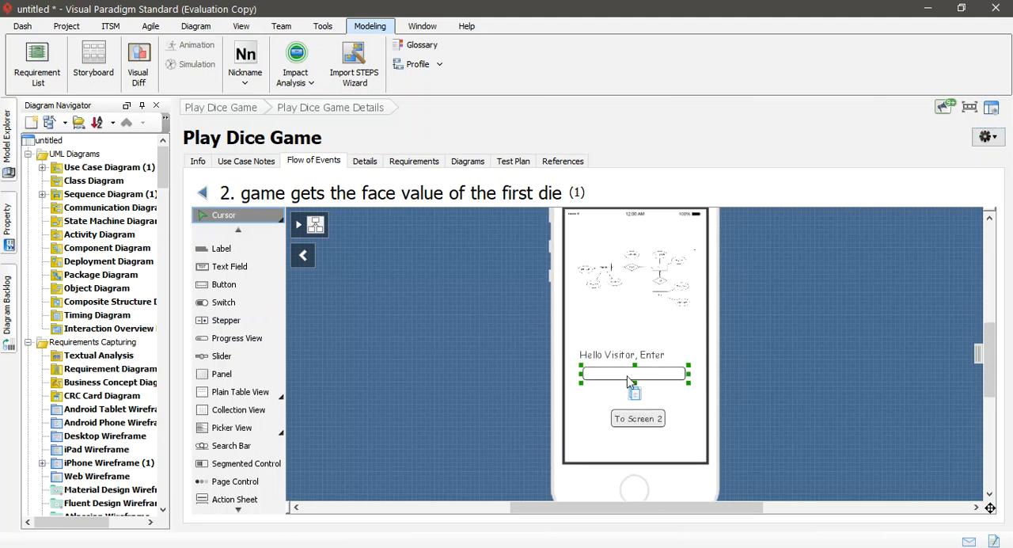
pyautogui.doubleClick(615, 374)
pyautogui.moveTo(635, 383); pyautogui.dragTo(633, 386)
pyautogui.moveTo(633, 395)
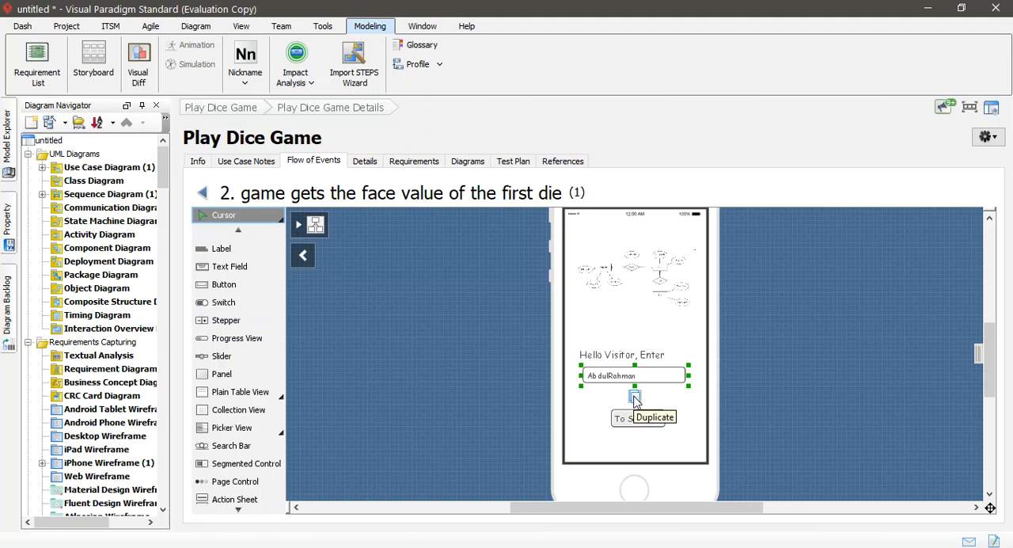
# Step: Change the button caption in the step 2 wireframe to "To Screen 3"
pyautogui.click(656, 422)
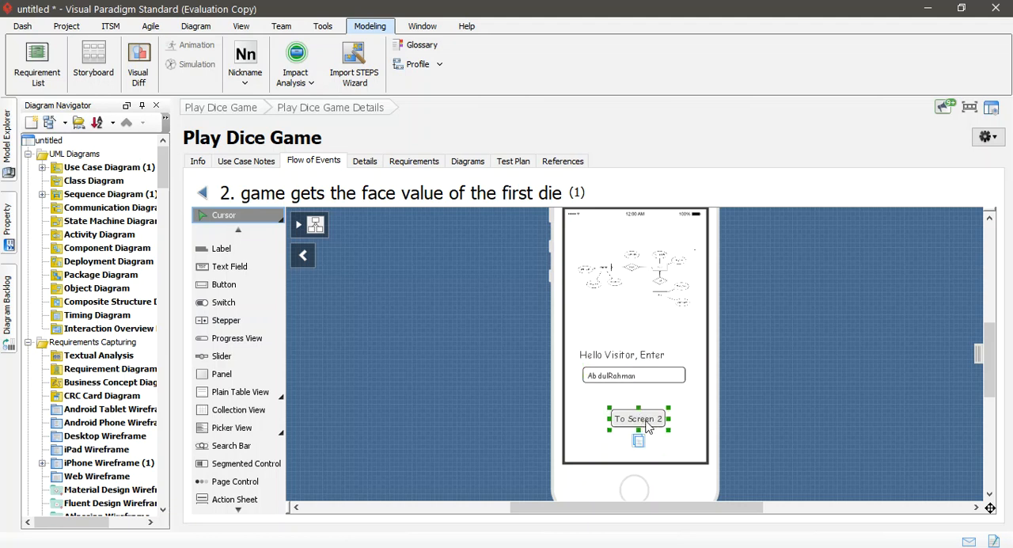
pyautogui.doubleClick(660, 419)
pyautogui.click(661, 419)
pyautogui.press('BackSpace')
pyautogui.write('3')
pyautogui.moveTo(989, 336); pyautogui.dragTo(970, 261)
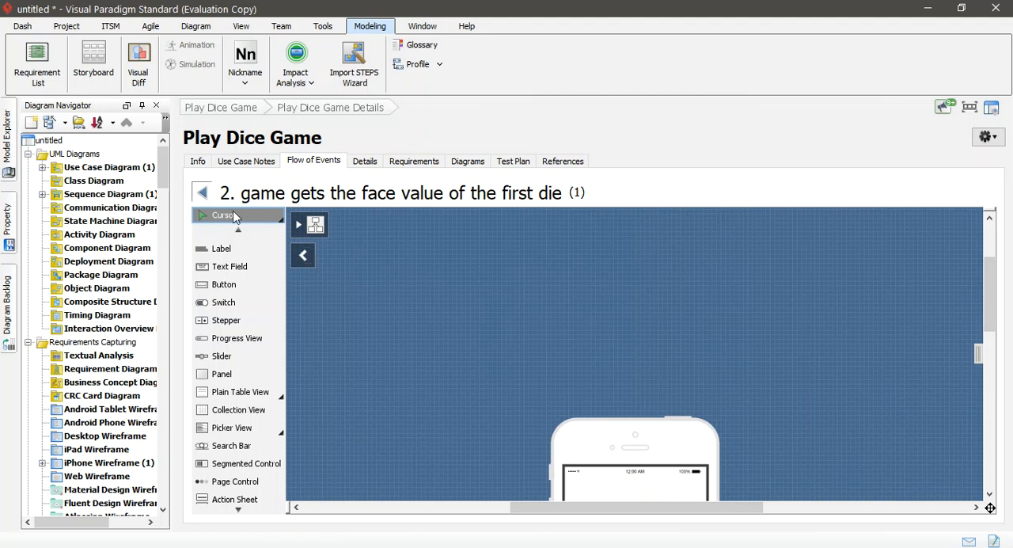
# Step: Return to the flow of events and compare the wireframes attached to steps 1 and 2
pyautogui.click(203, 194)
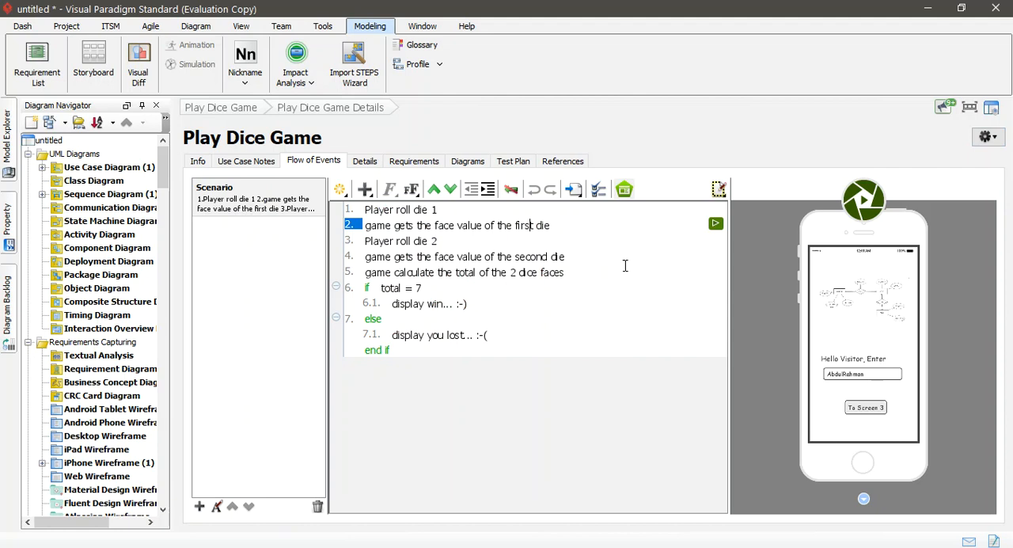
pyautogui.click(449, 209)
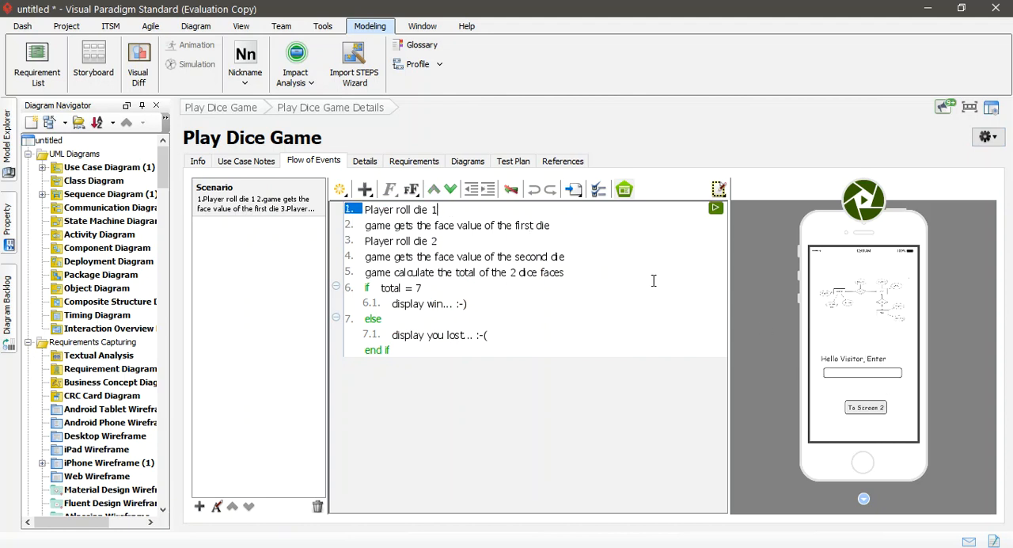
pyautogui.click(567, 226)
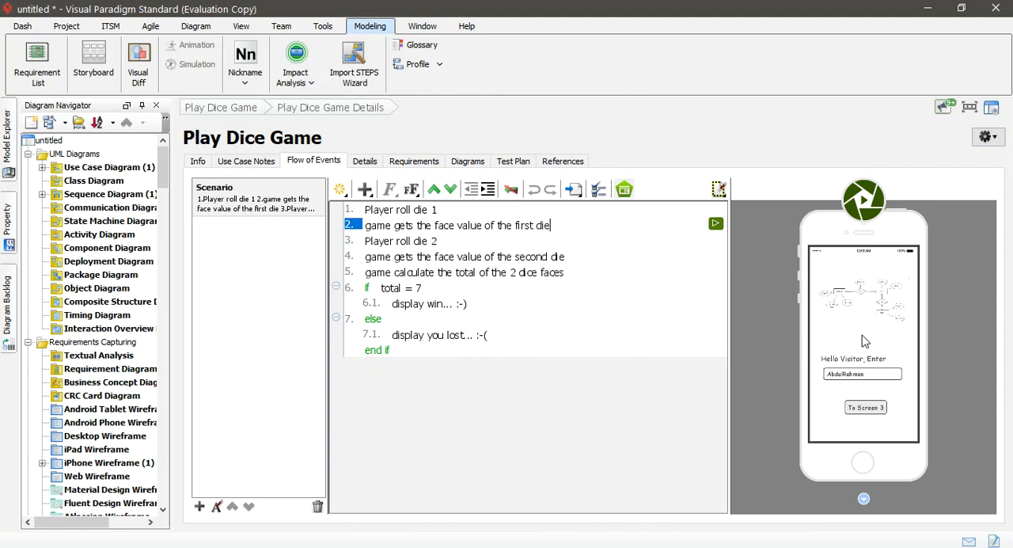
# Step: Create a new iPhone wireframe for step 3, "Player roll die 2"
pyautogui.click(489, 239)
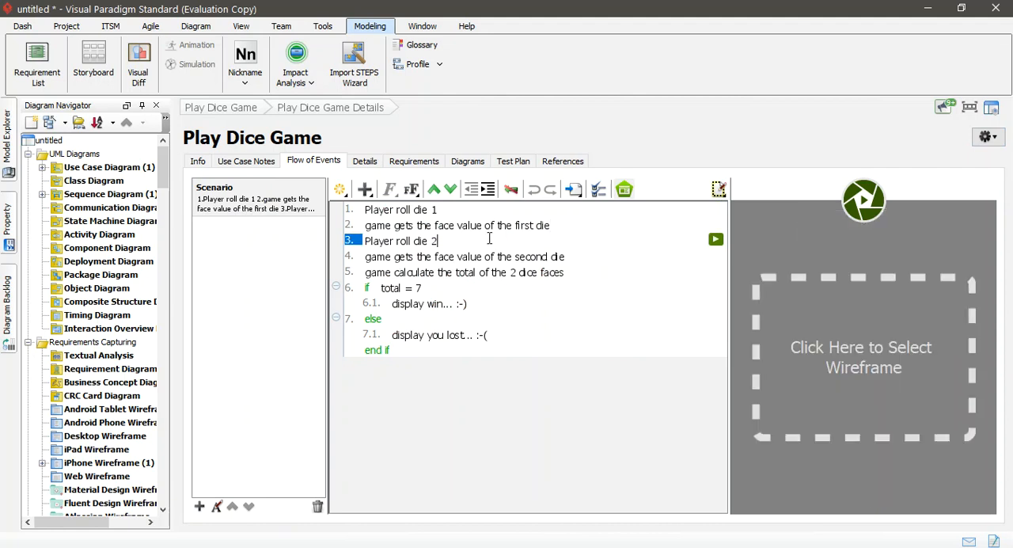
pyautogui.click(863, 346)
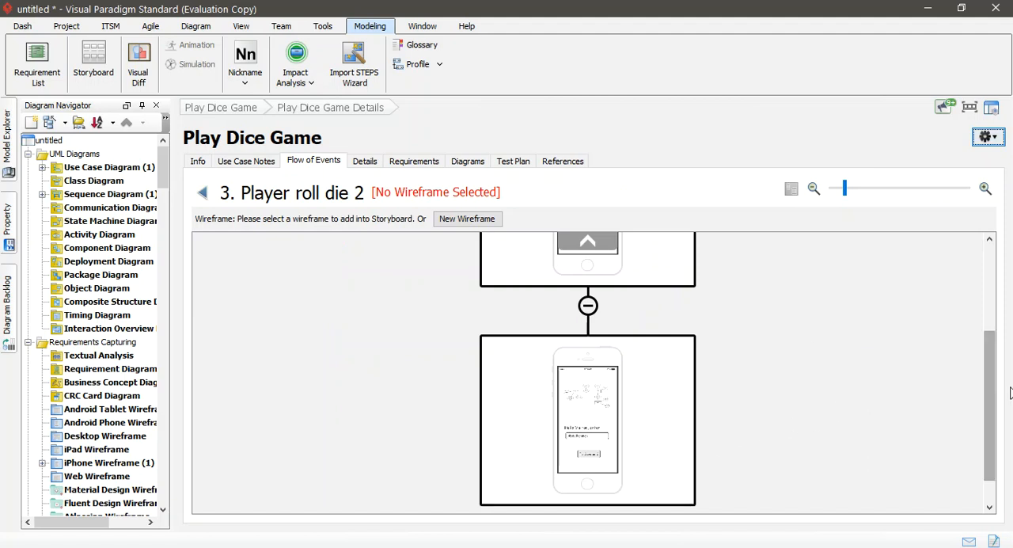
pyautogui.click(474, 219)
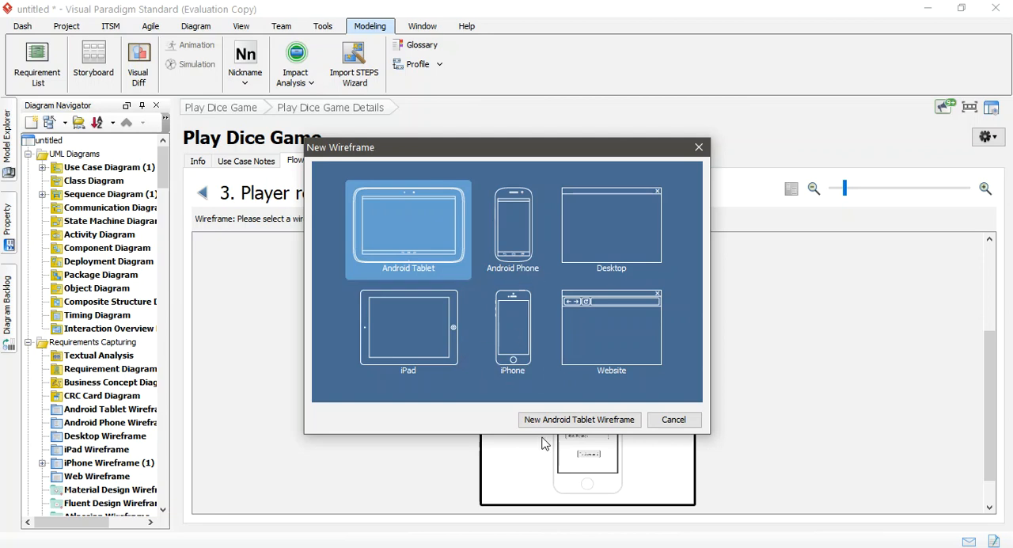
pyautogui.click(514, 322)
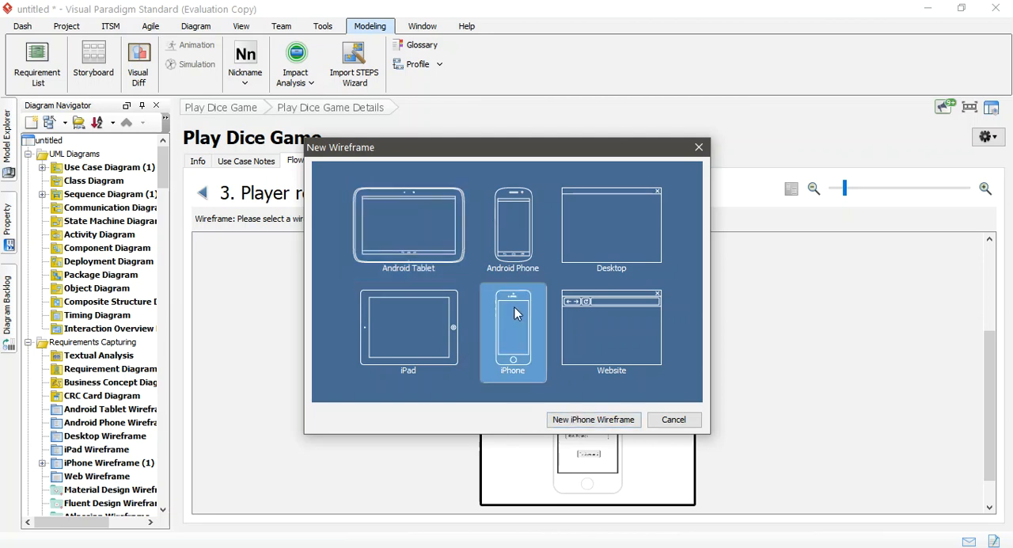
pyautogui.click(594, 419)
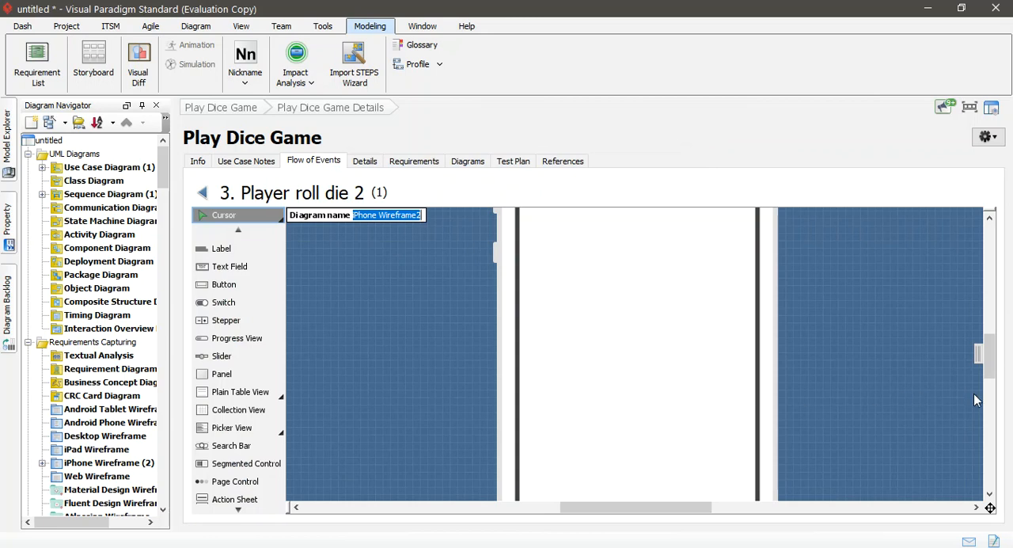
# Step: Draw a large panel across the upper half of the step 3 phone screen, keeping the default diagram name
pyautogui.scroll(-4, 669, 372)
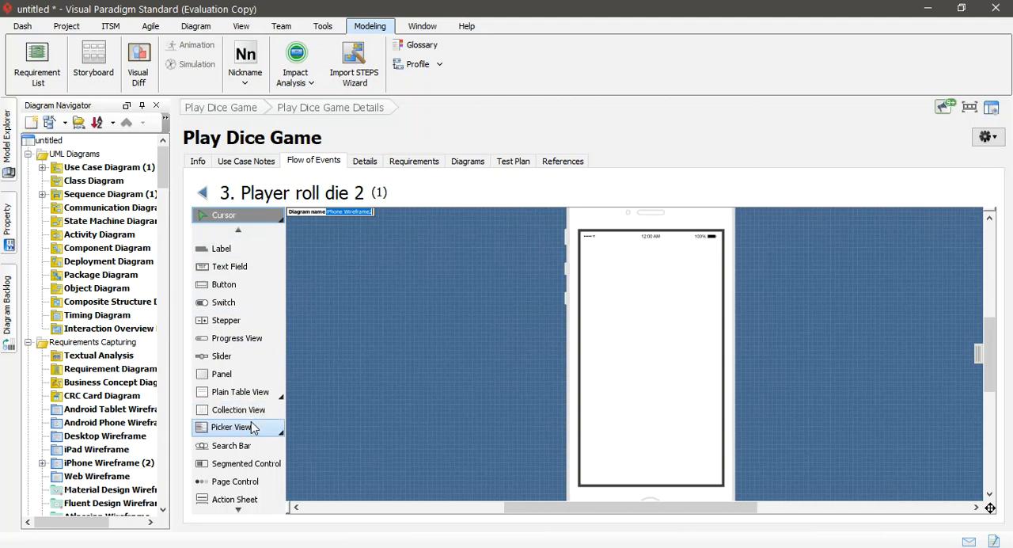
pyautogui.click(235, 373)
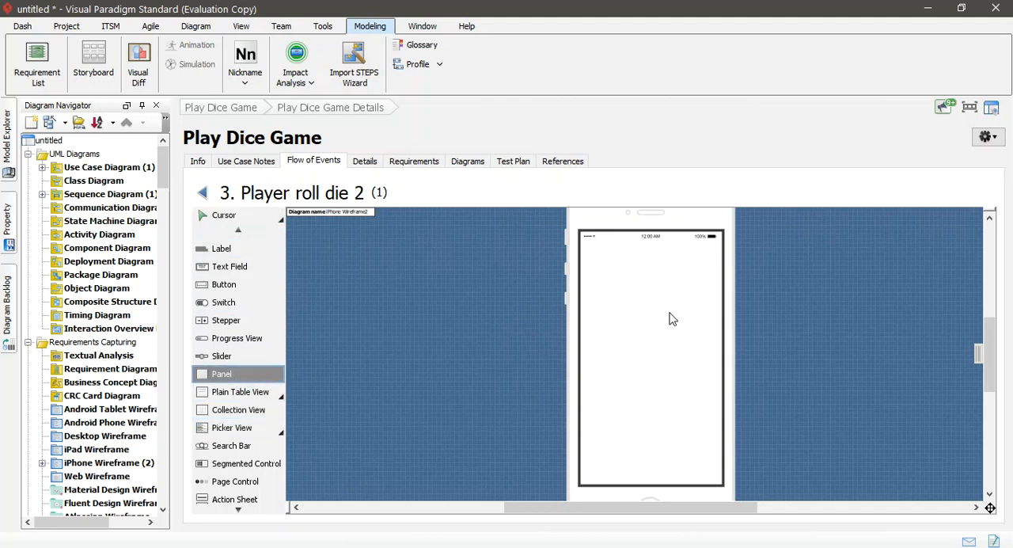
pyautogui.moveTo(600, 256); pyautogui.dragTo(704, 351)
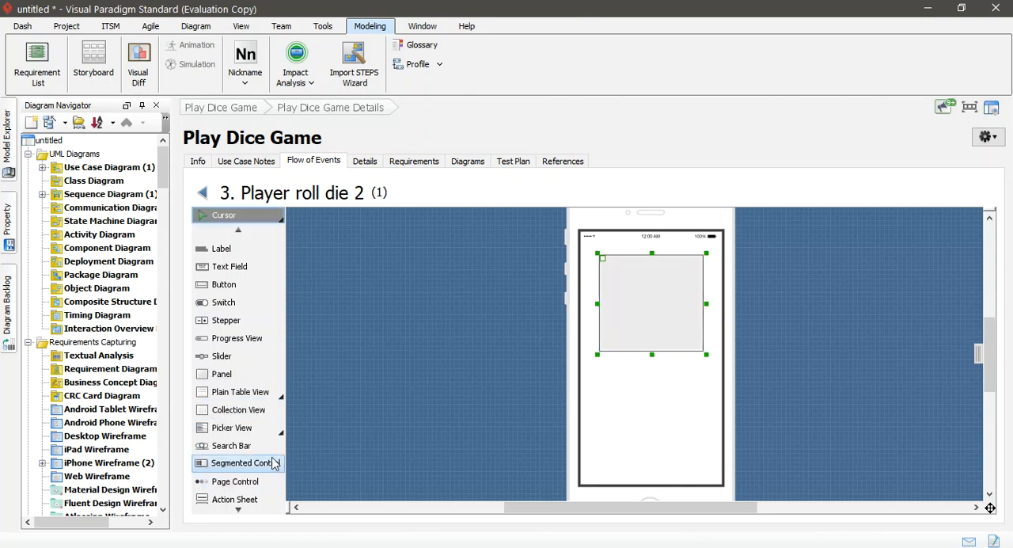
# Step: Add a page control below the panel on the phone screen and widen it to show more dots
pyautogui.scroll(2, 259, 301)
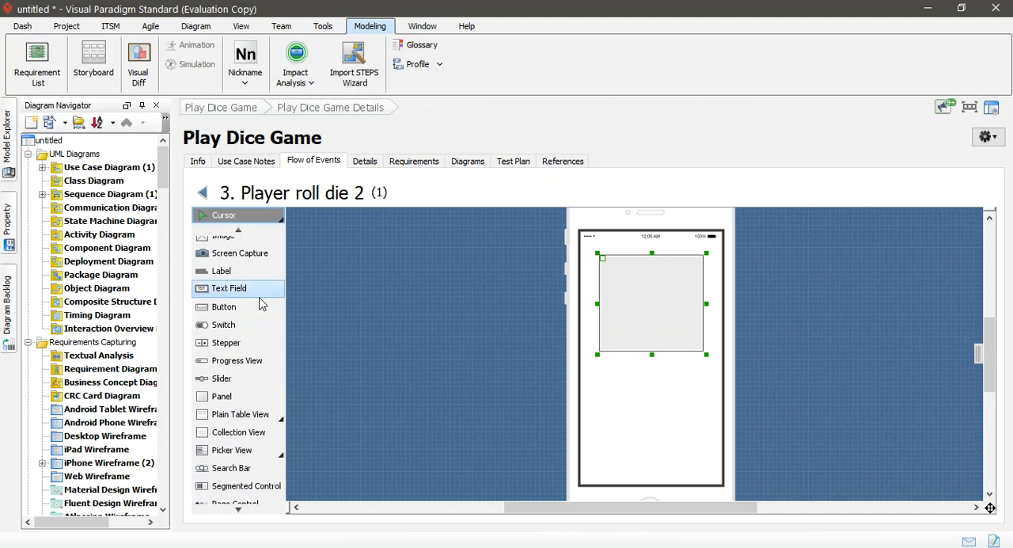
pyautogui.scroll(-5, 262, 309)
pyautogui.scroll(-3, 253, 323)
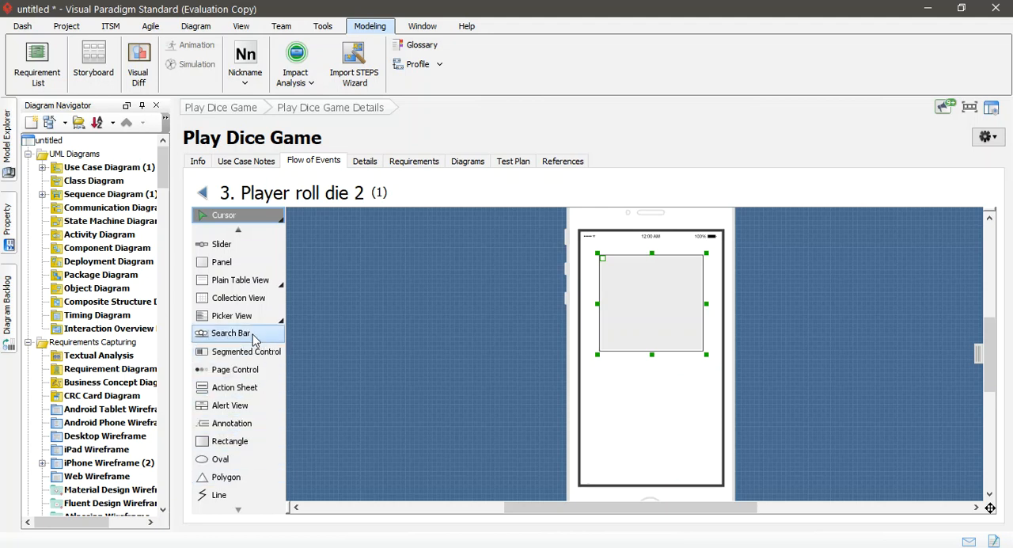
pyautogui.click(223, 375)
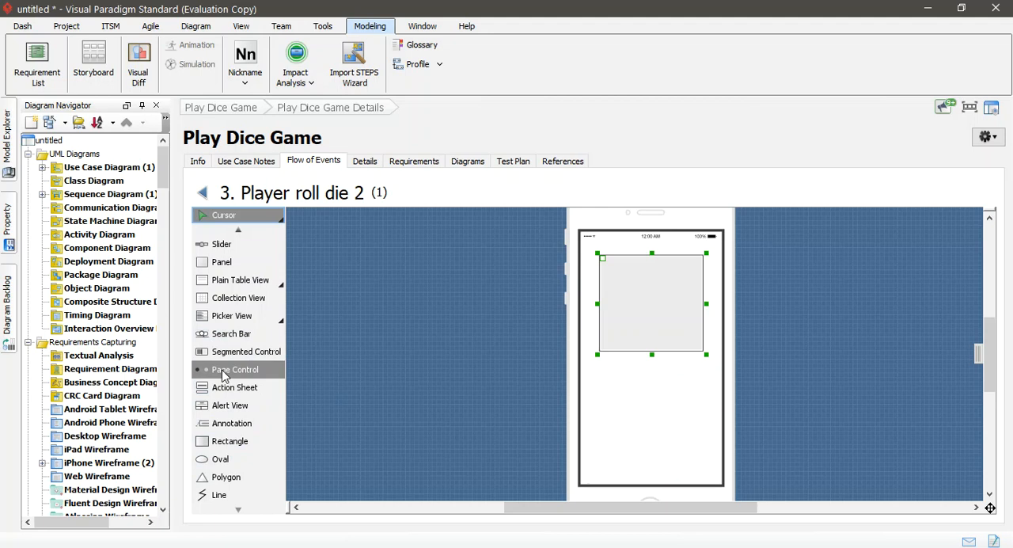
pyautogui.click(627, 405)
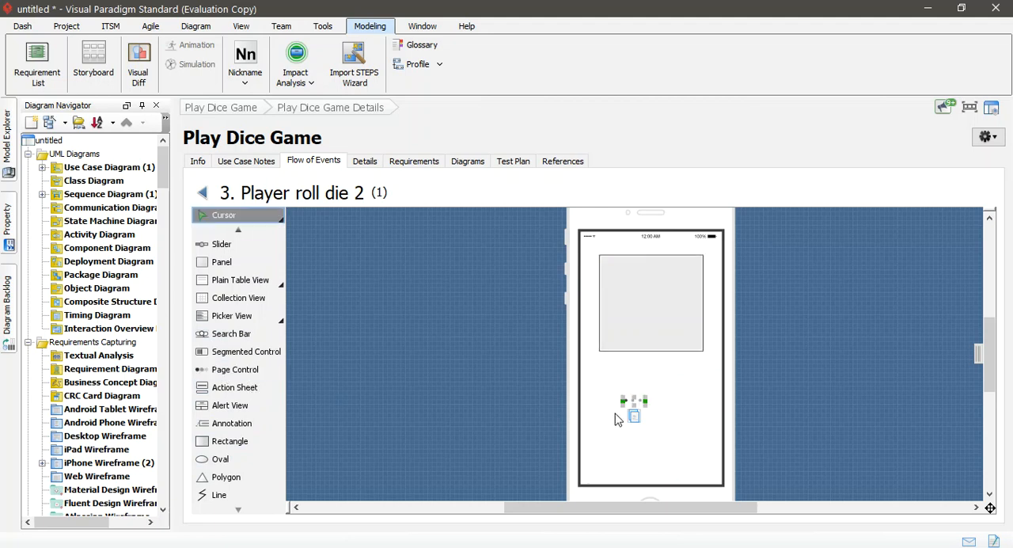
pyautogui.moveTo(645, 402); pyautogui.dragTo(649, 402)
pyautogui.moveTo(648, 402); pyautogui.dragTo(679, 401)
pyautogui.click(646, 401)
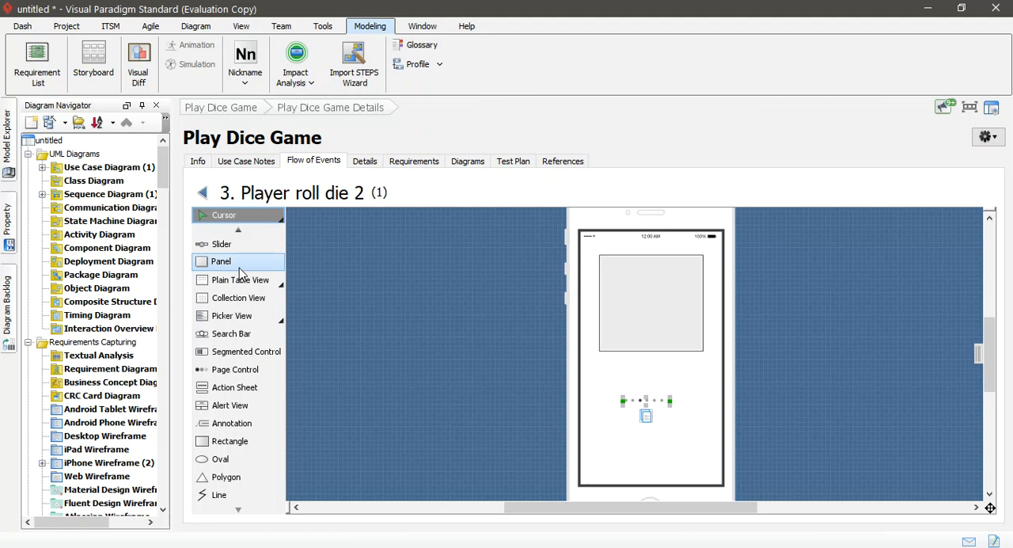
# Step: Add a switch below the panel on the step 3 phone screen and duplicate it into a row of three
pyautogui.scroll(3, 234, 273)
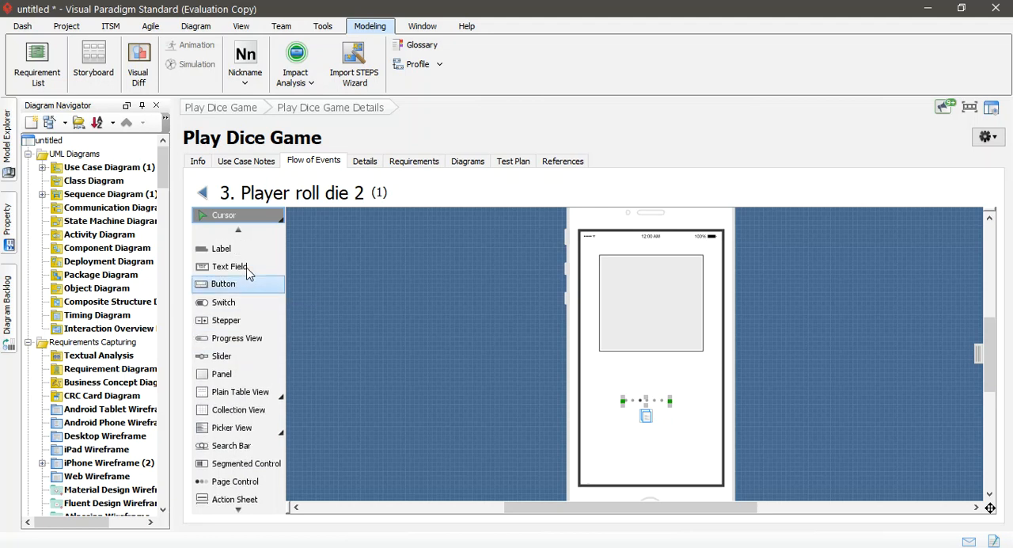
pyautogui.scroll(1, 247, 273)
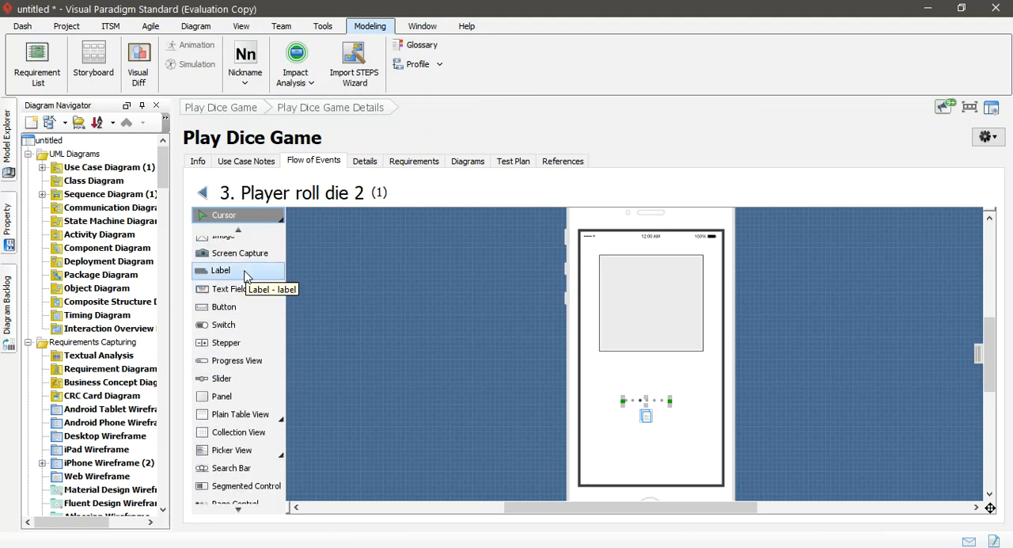
pyautogui.scroll(1, 226, 313)
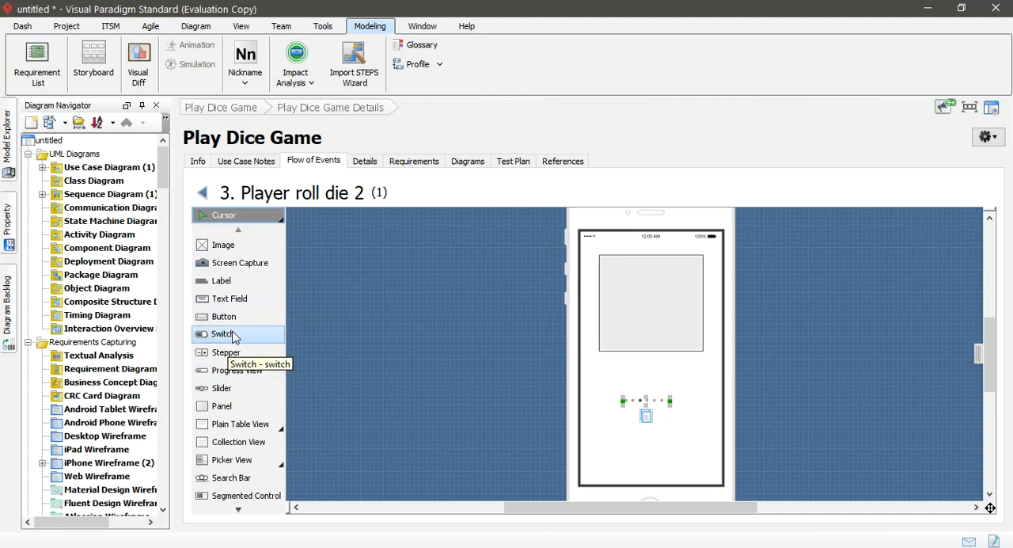
pyautogui.click(225, 335)
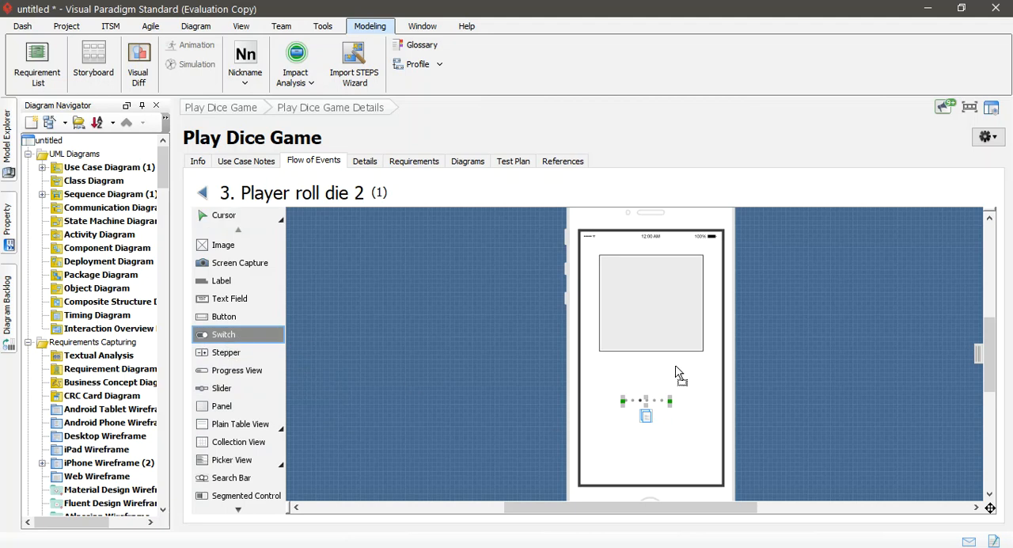
pyautogui.click(621, 361)
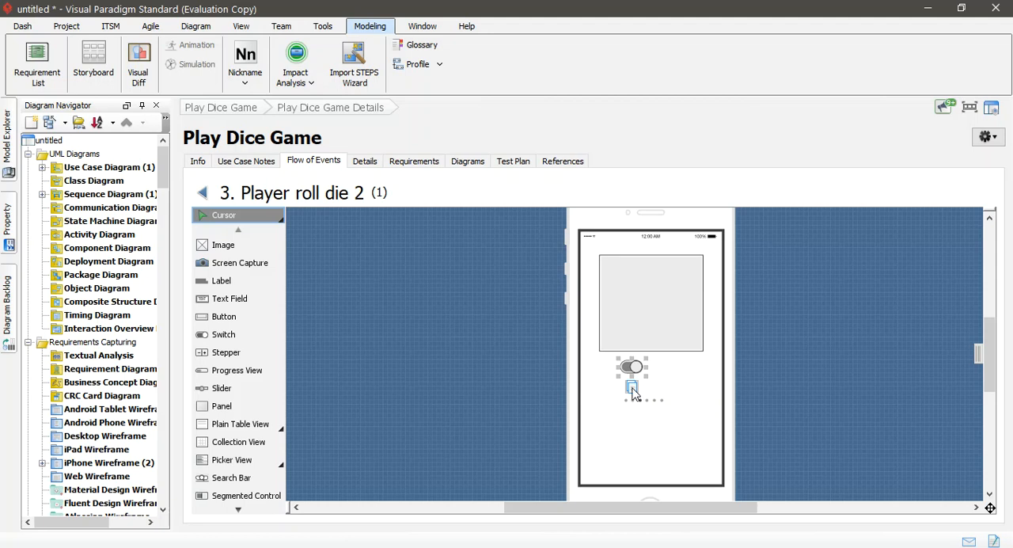
pyautogui.moveTo(633, 389); pyautogui.dragTo(685, 382)
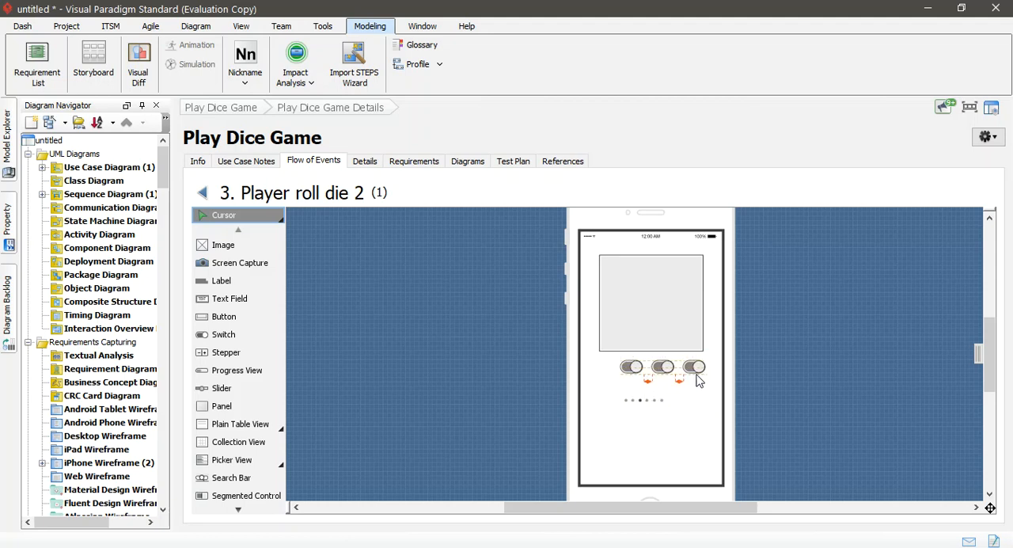
pyautogui.click(633, 381)
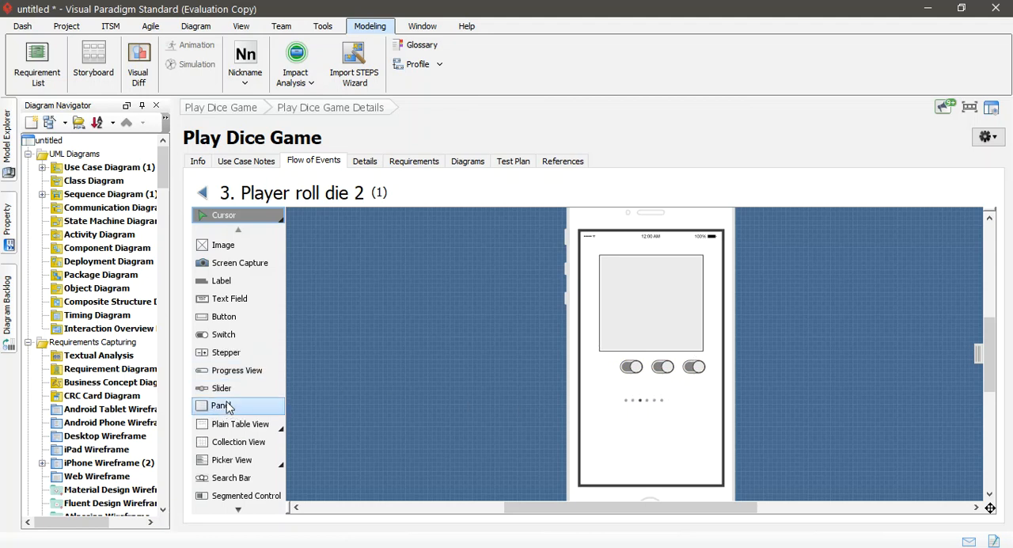
# Step: Add a slider below the page control and move its knob to about a third of the track
pyautogui.moveTo(220, 389); pyautogui.dragTo(224, 386)
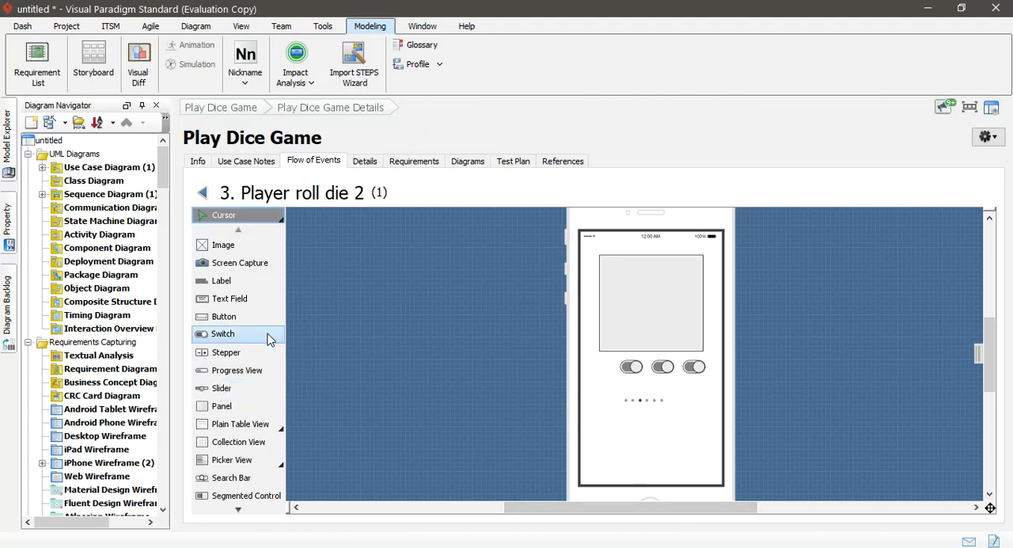
pyautogui.click(240, 388)
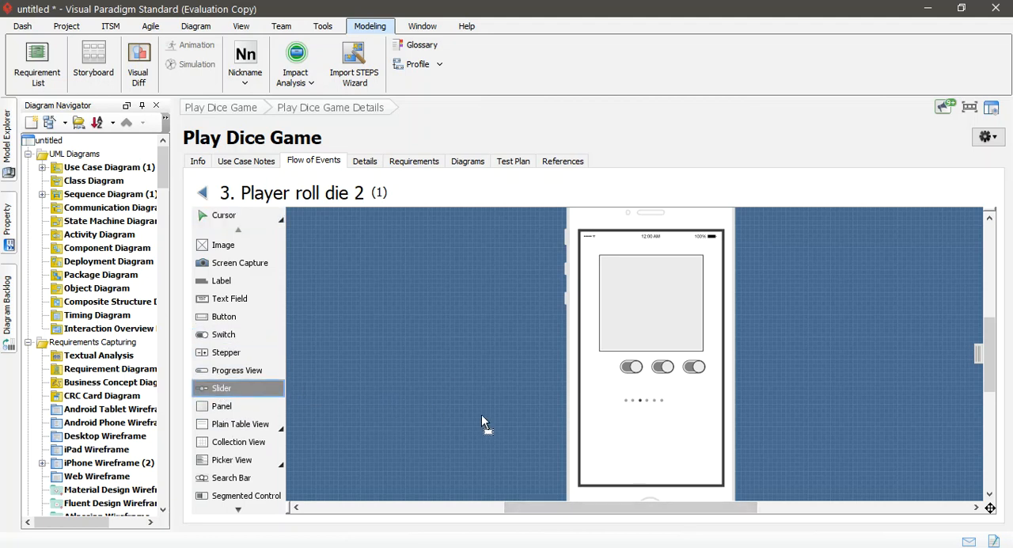
pyautogui.click(619, 417)
pyautogui.moveTo(670, 421); pyautogui.dragTo(646, 423)
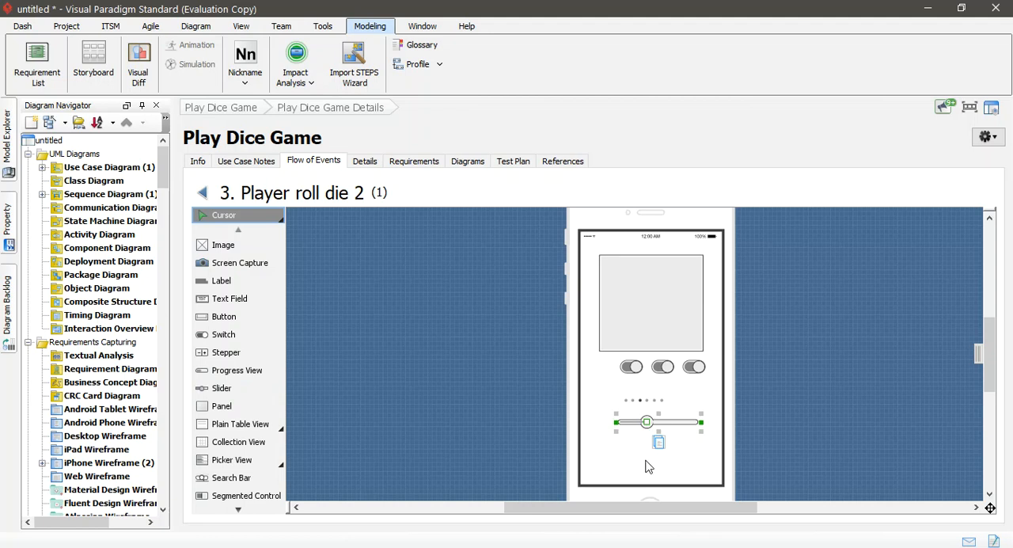
pyautogui.click(641, 459)
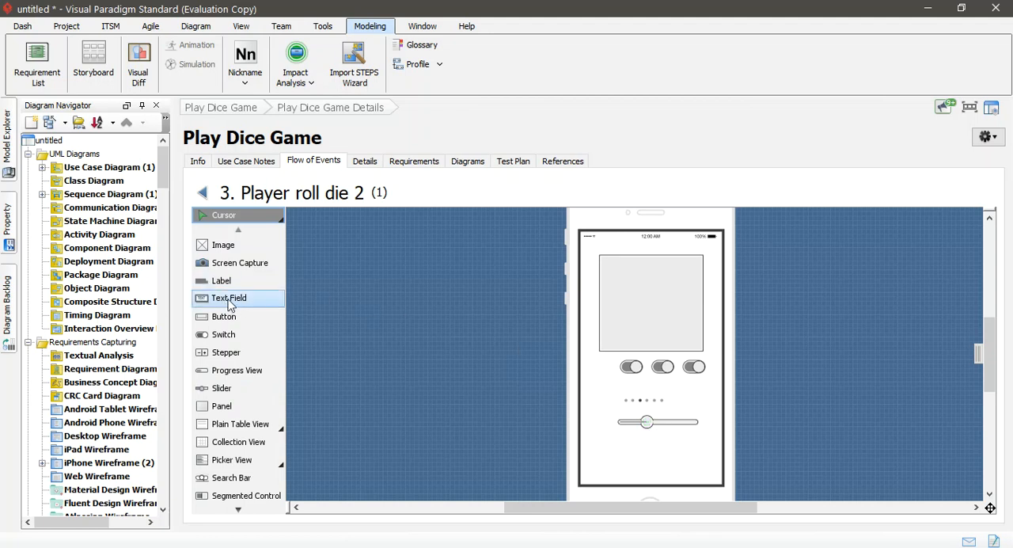
# Step: Add a button below the slider near the bottom of the phone screen and label it "Submit"
pyautogui.scroll(-6, 254, 432)
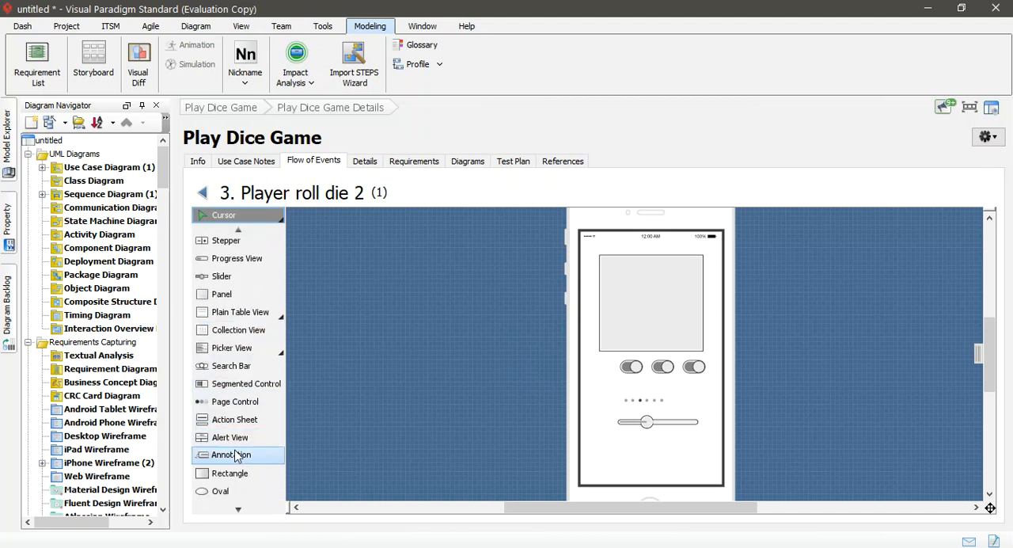
pyautogui.scroll(-2, 237, 455)
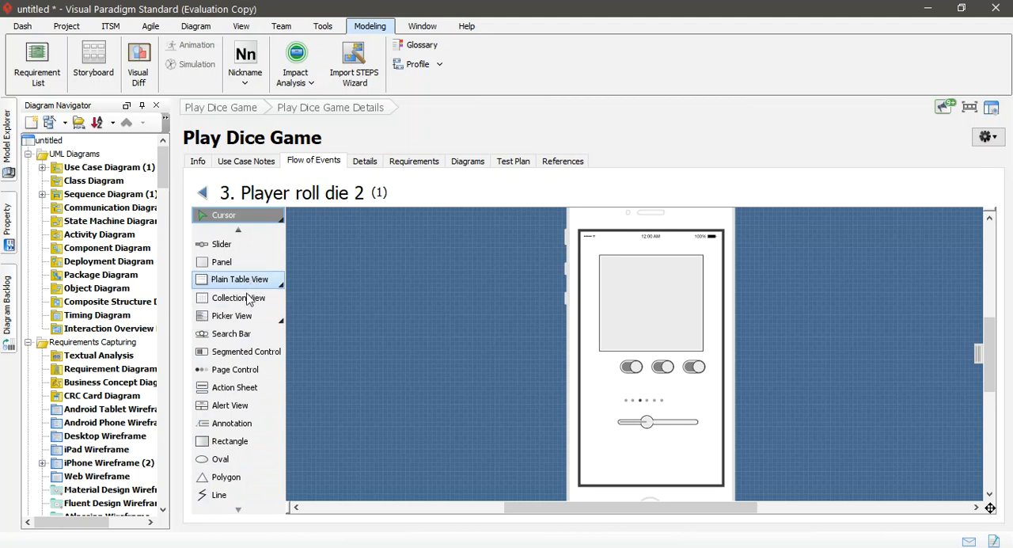
pyautogui.scroll(4, 249, 360)
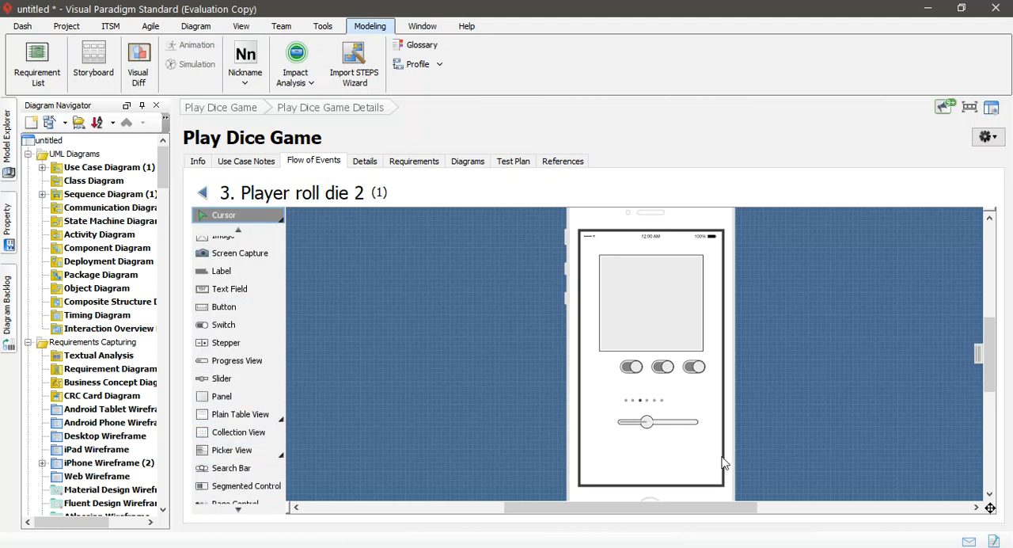
pyautogui.scroll(1, 251, 317)
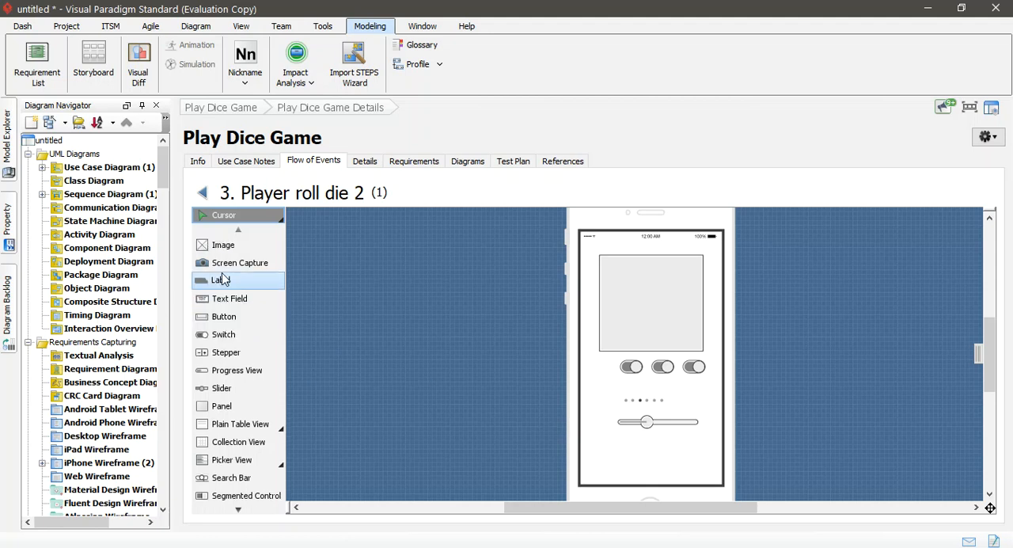
pyautogui.click(221, 317)
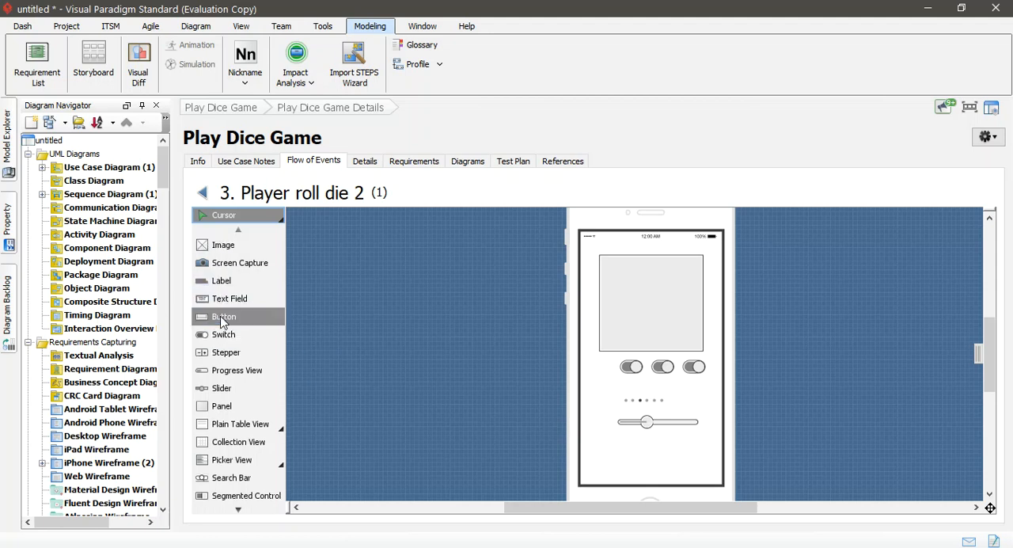
pyautogui.click(638, 446)
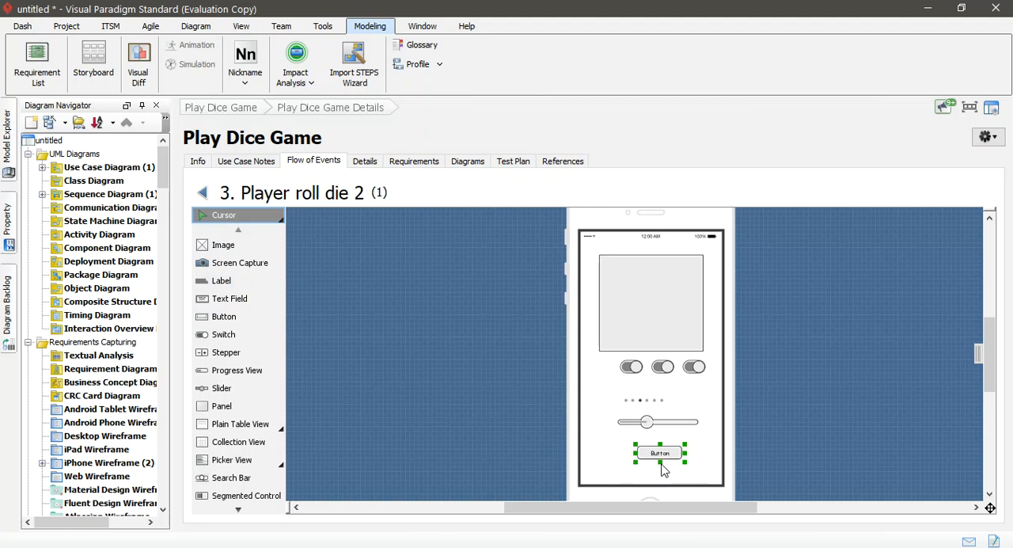
pyautogui.doubleClick(668, 453)
pyautogui.write('s')
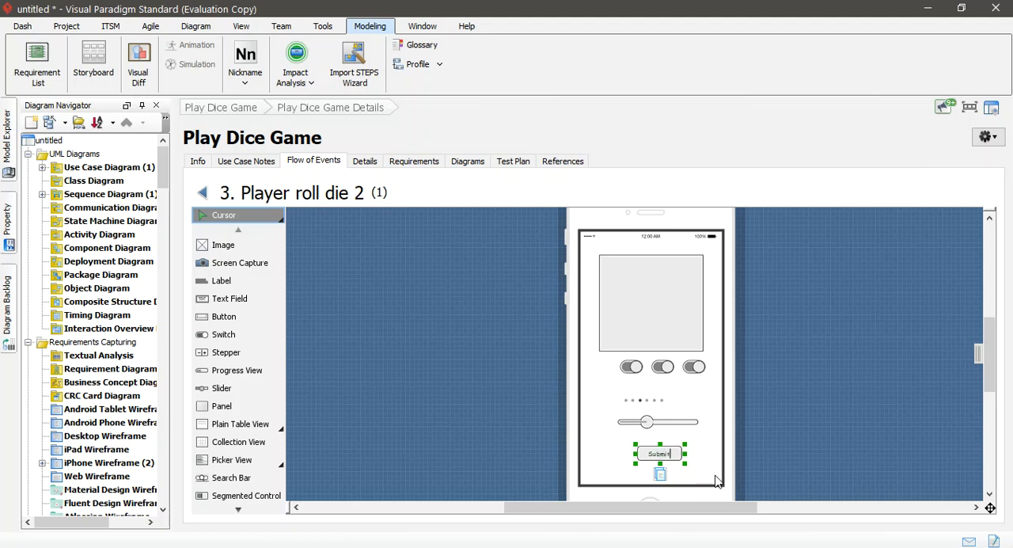
pyautogui.write('ubmit')
pyautogui.click(709, 432)
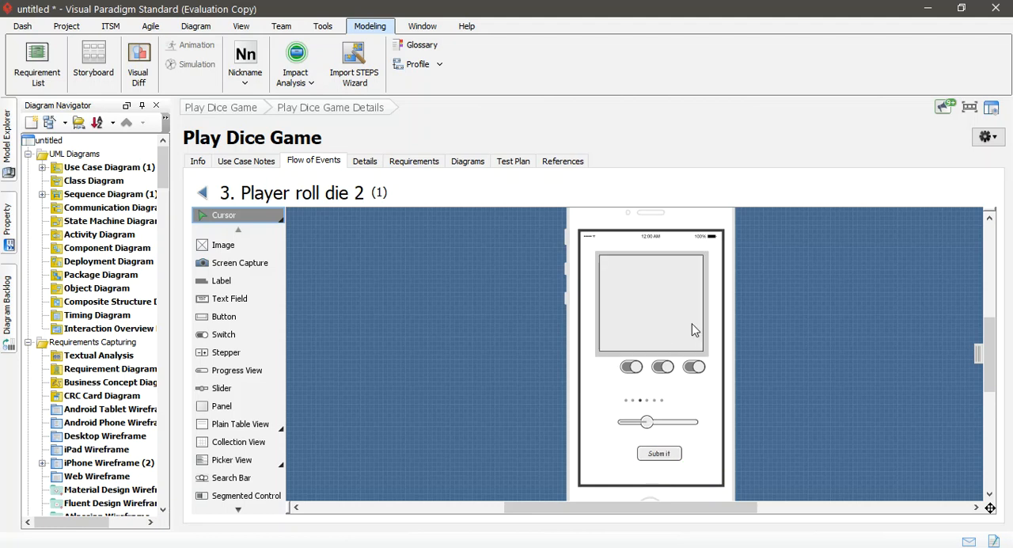
# Step: Return to the flow of events and review the wireframes attached to steps 2 and 1
pyautogui.moveTo(990, 355)
pyautogui.mouseDown()
pyautogui.moveTo(982, 255)
pyautogui.moveTo(983, 353)
pyautogui.mouseUp()
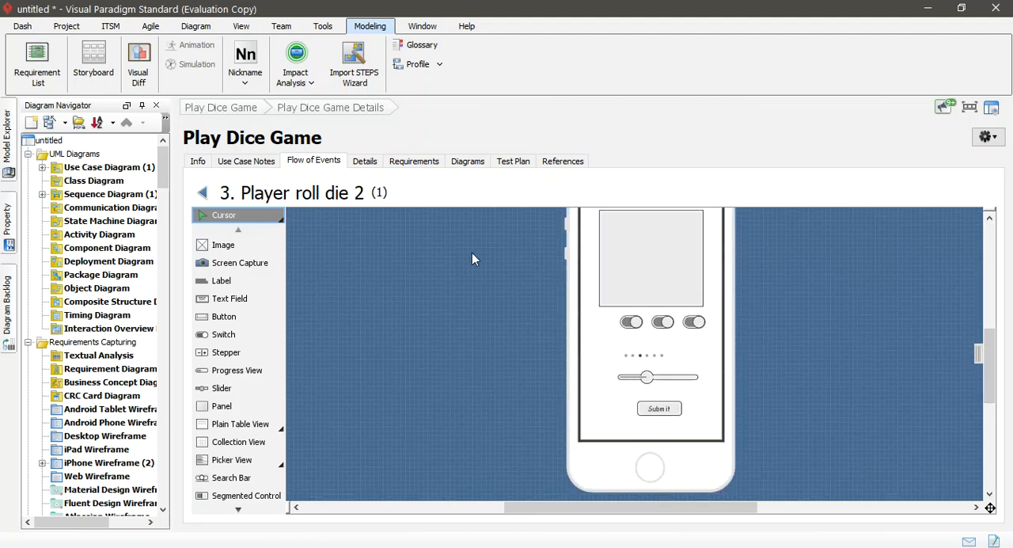
pyautogui.click(202, 192)
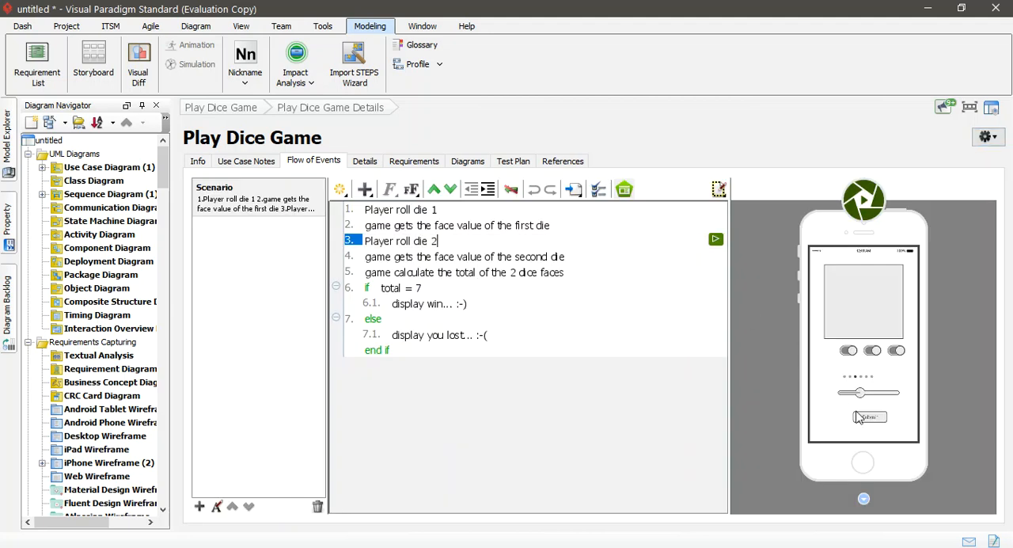
pyautogui.click(430, 221)
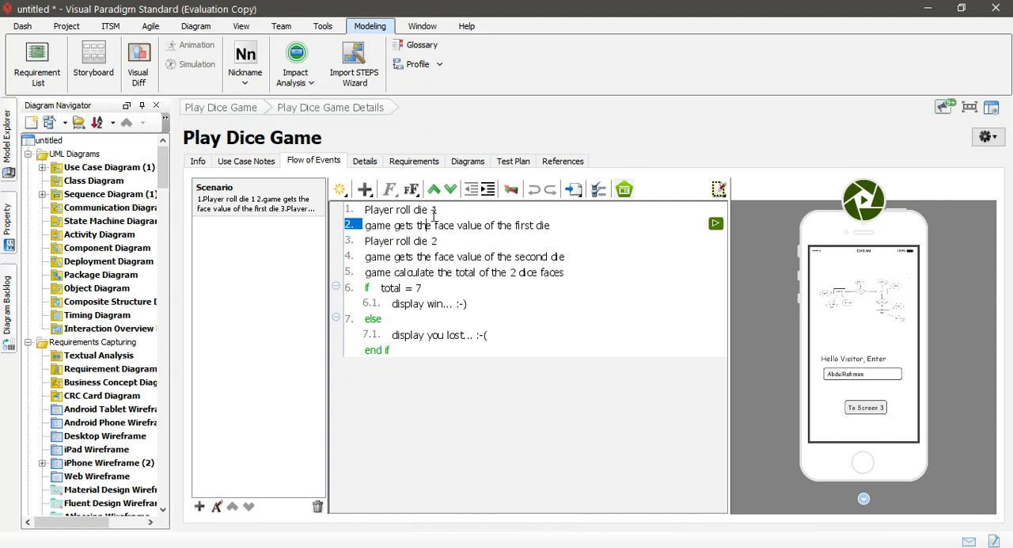
pyautogui.click(434, 209)
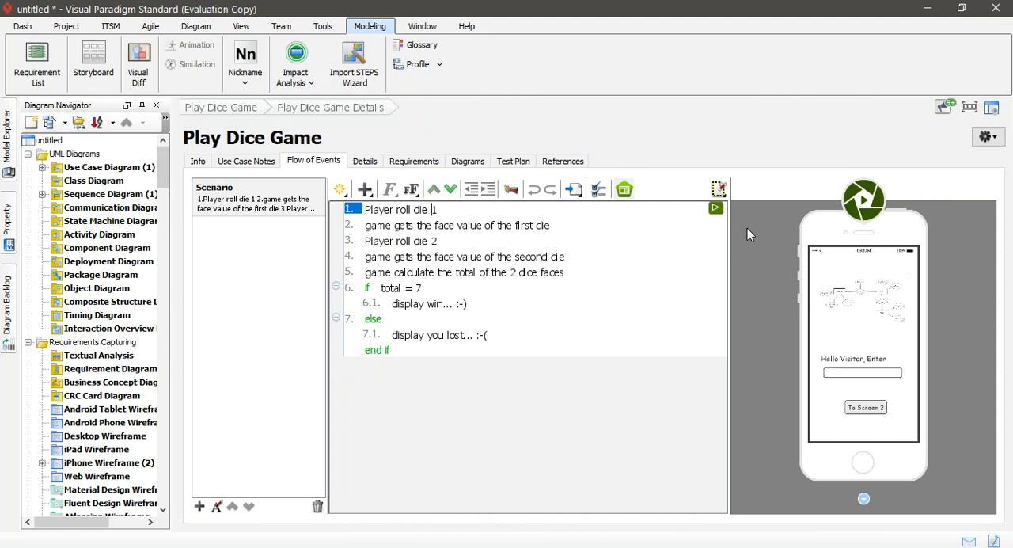
# Step: Play the wireframe slideshow from step 1 through step 3 and exit it
pyautogui.click(862, 200)
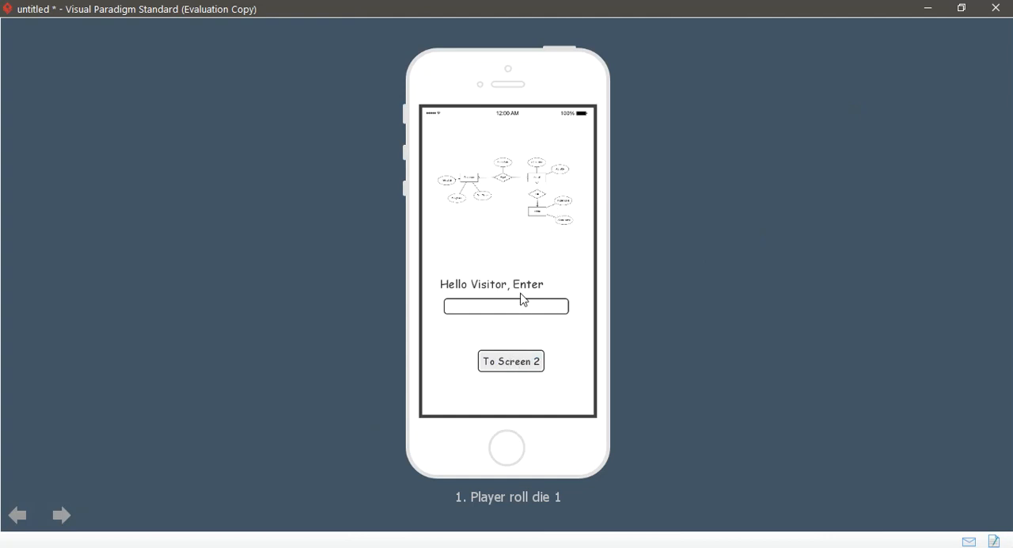
pyautogui.click(62, 516)
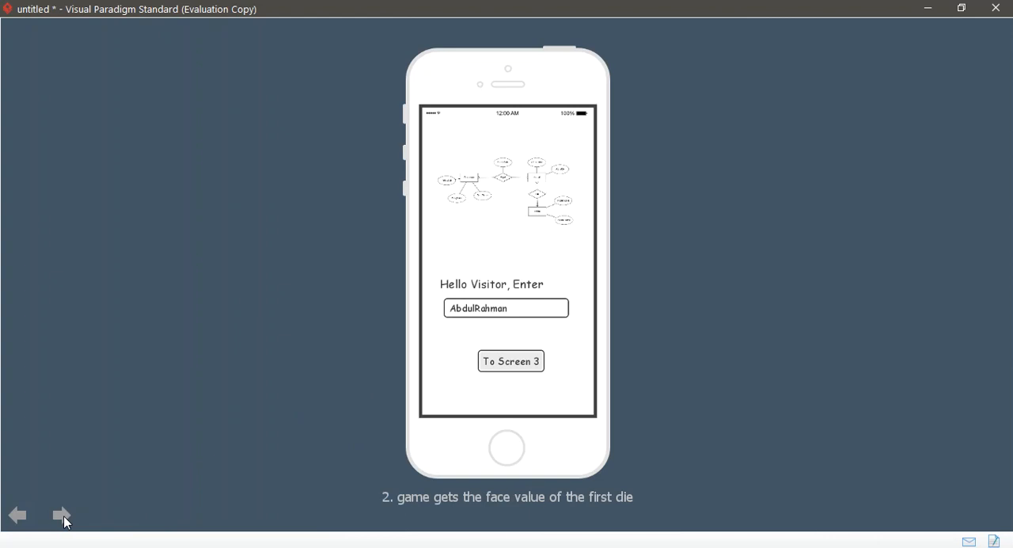
pyautogui.click(63, 515)
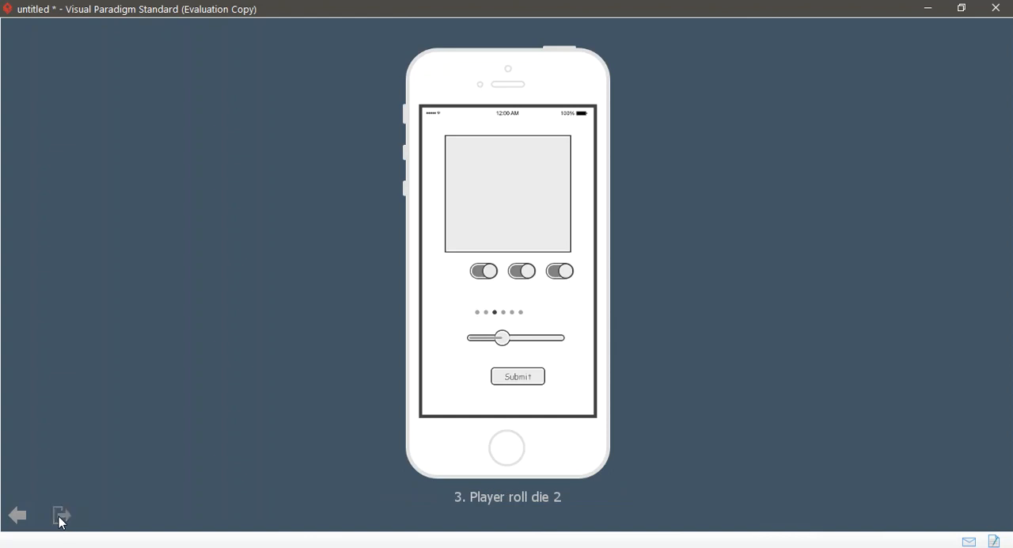
pyautogui.click(62, 516)
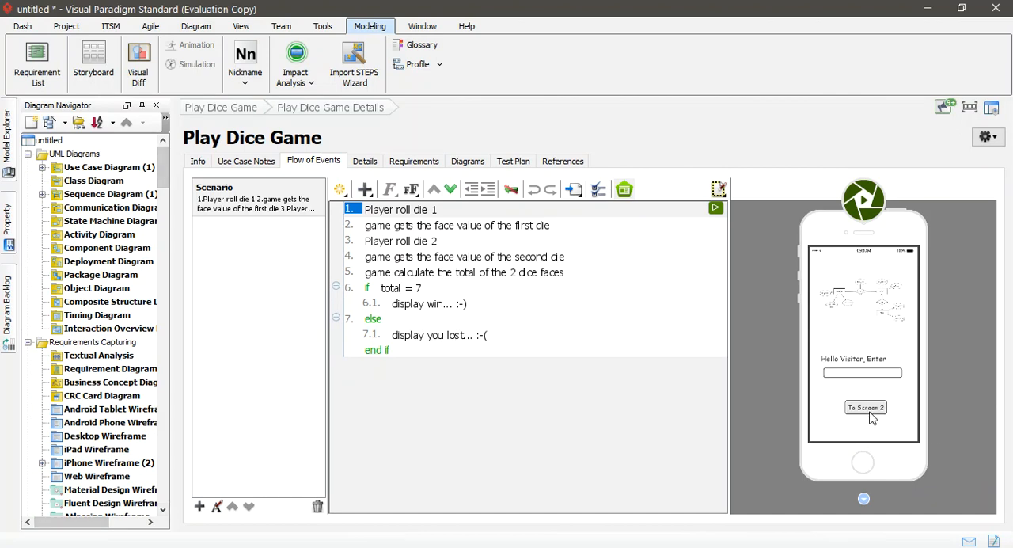
# Step: Switch to the maximized DiceGame-V2 project window and select step 1, "Player roll die 1", in the Play Game flow of events
pyautogui.click(931, 8)
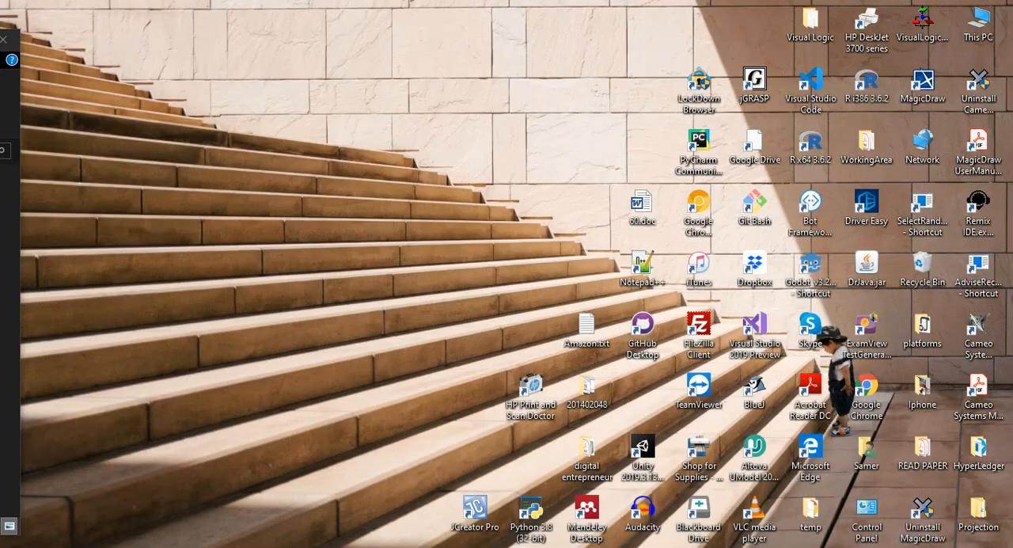
pyautogui.moveTo(2, 60); pyautogui.dragTo(661, 25)
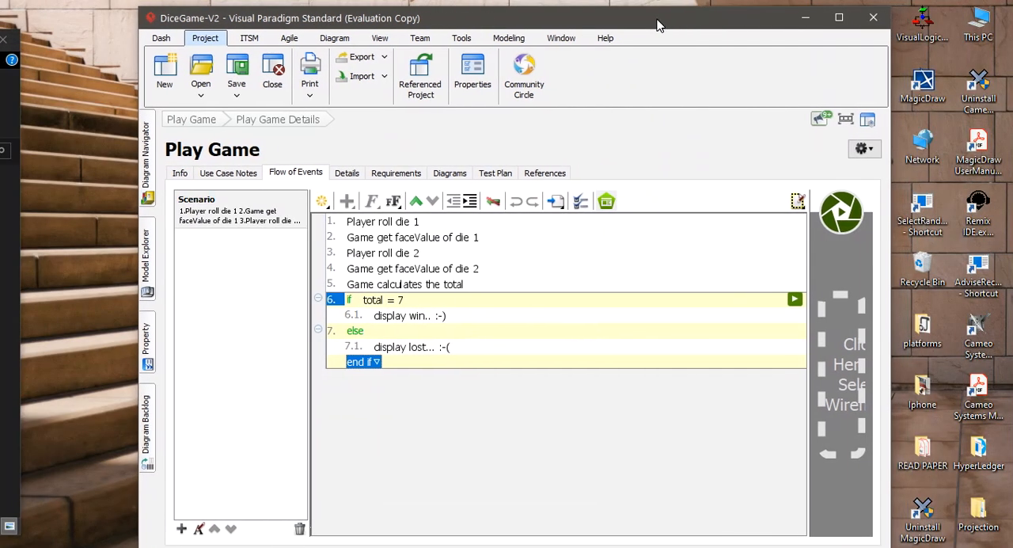
pyautogui.click(840, 18)
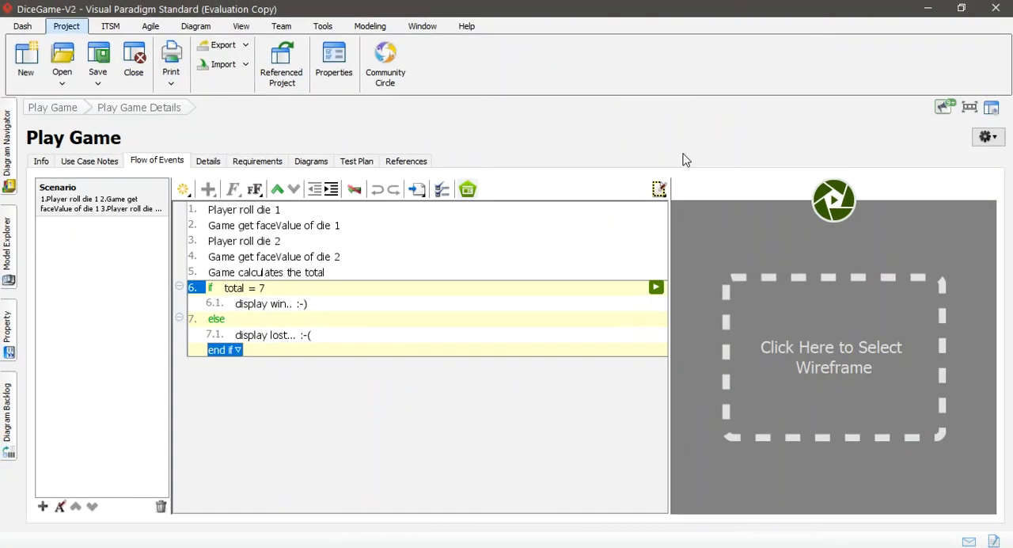
pyautogui.click(316, 213)
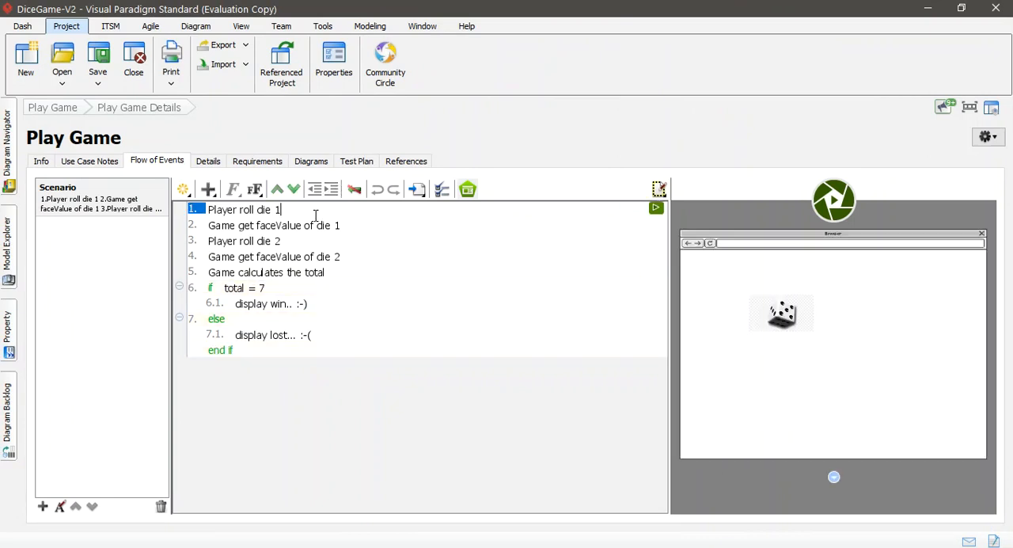
# Step: Play the wireframe slideshow from step 1 through step 5 and follow the "if total = 7" condition to the win screen
pyautogui.click(833, 200)
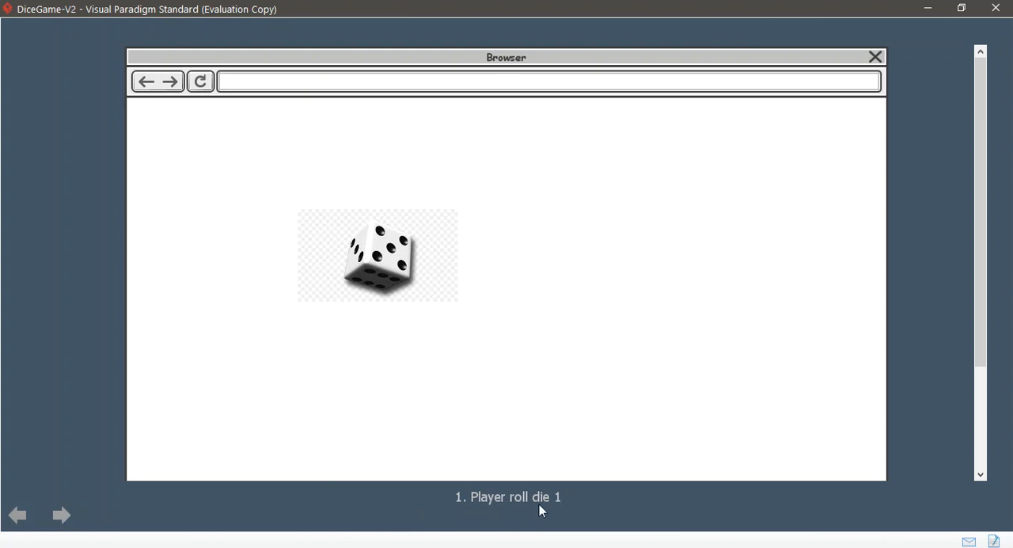
pyautogui.click(61, 516)
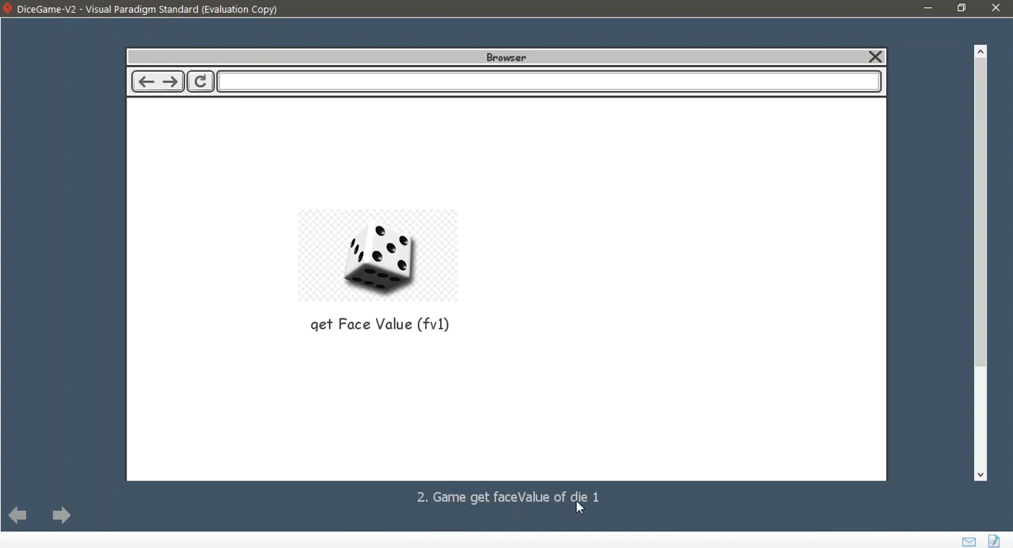
pyautogui.click(62, 516)
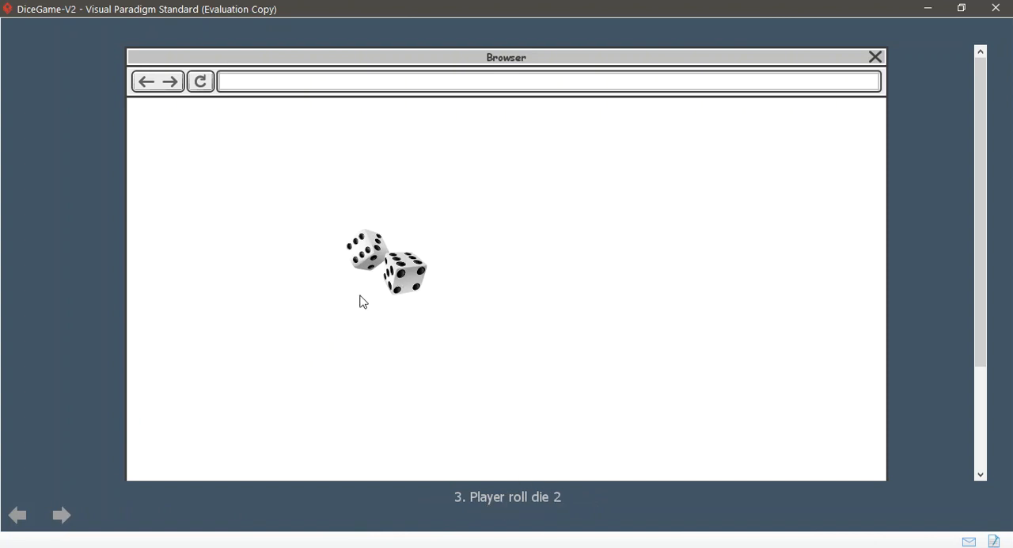
pyautogui.click(63, 516)
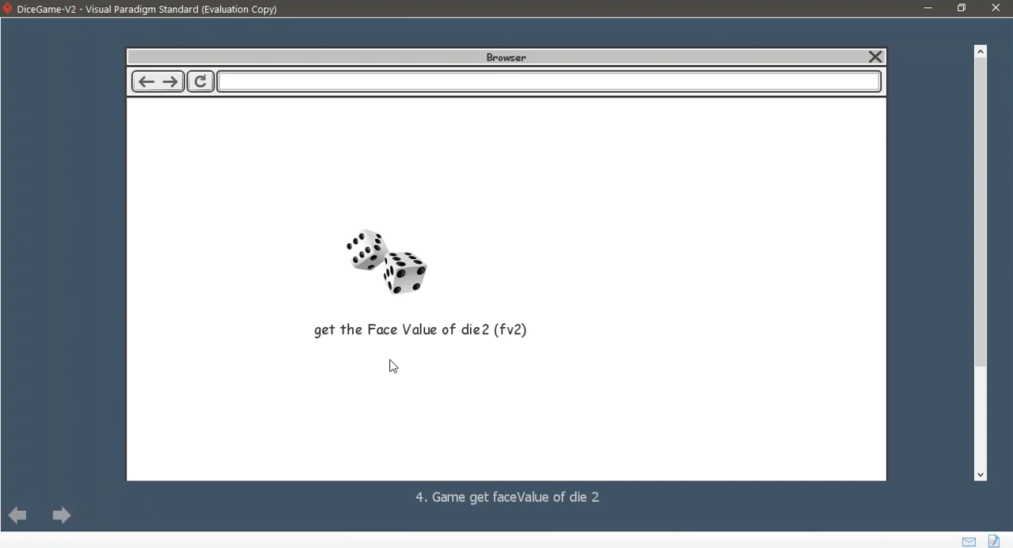
pyautogui.click(62, 516)
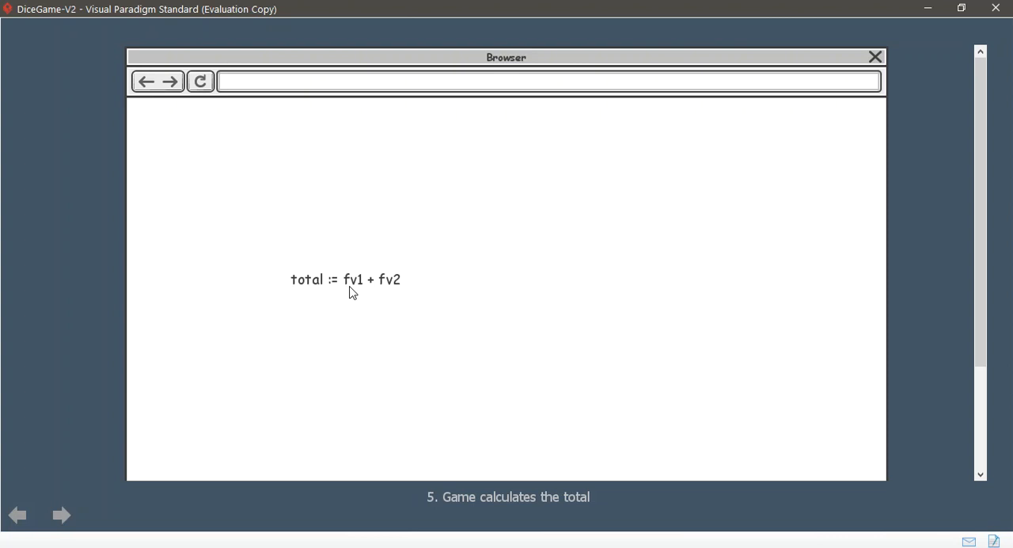
pyautogui.click(62, 515)
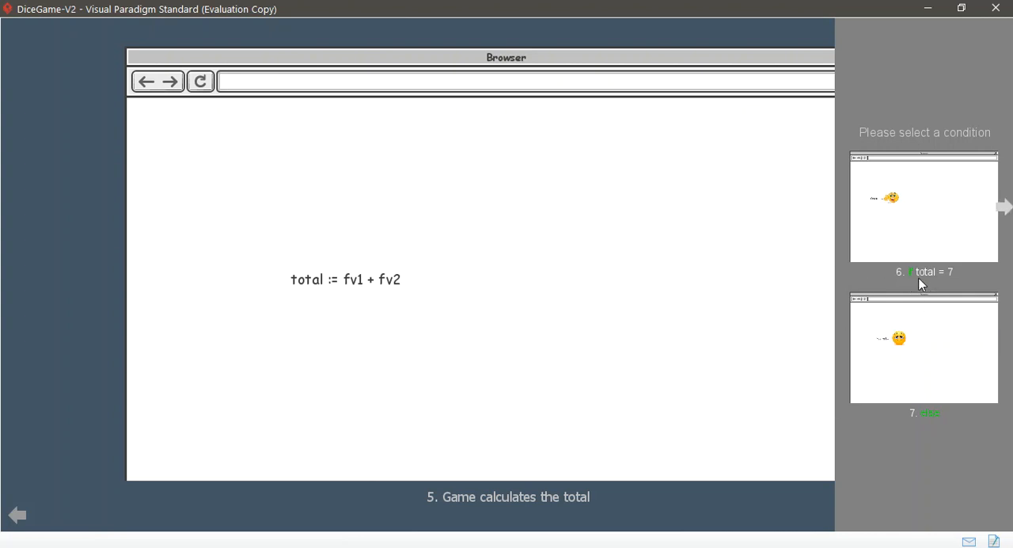
pyautogui.click(905, 215)
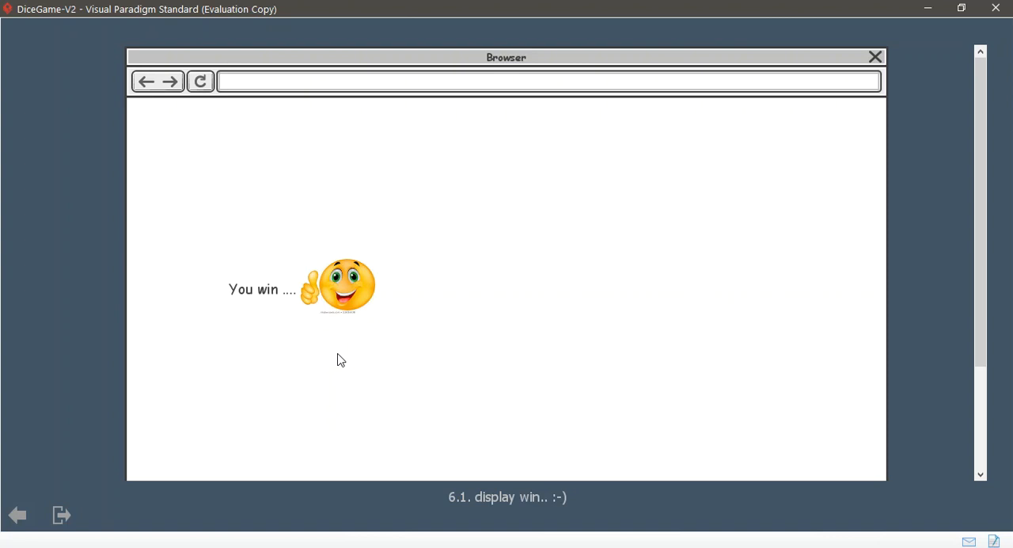
# Step: Go back in the slideshow to the total calculation and follow the "else" condition to the lost screen
pyautogui.click(17, 516)
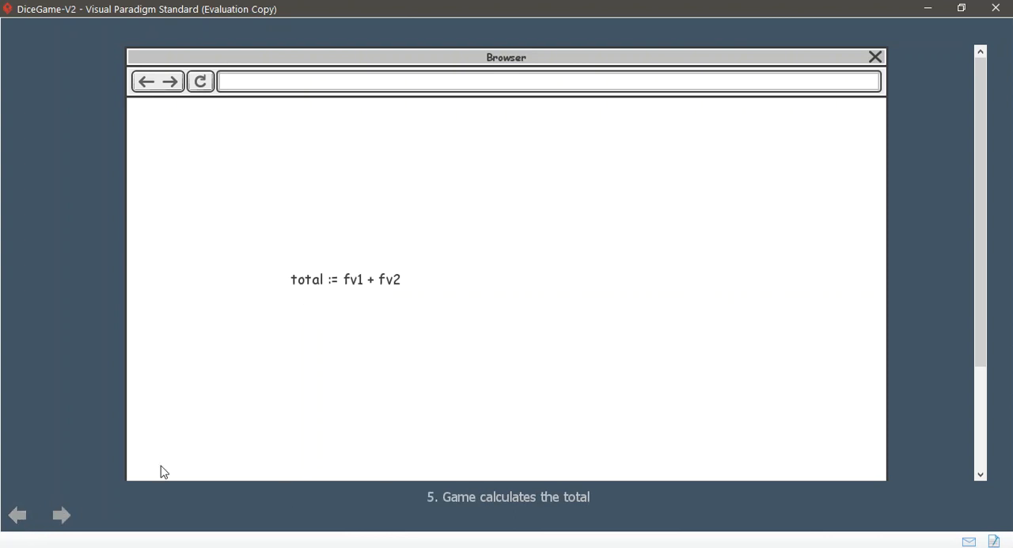
pyautogui.click(16, 515)
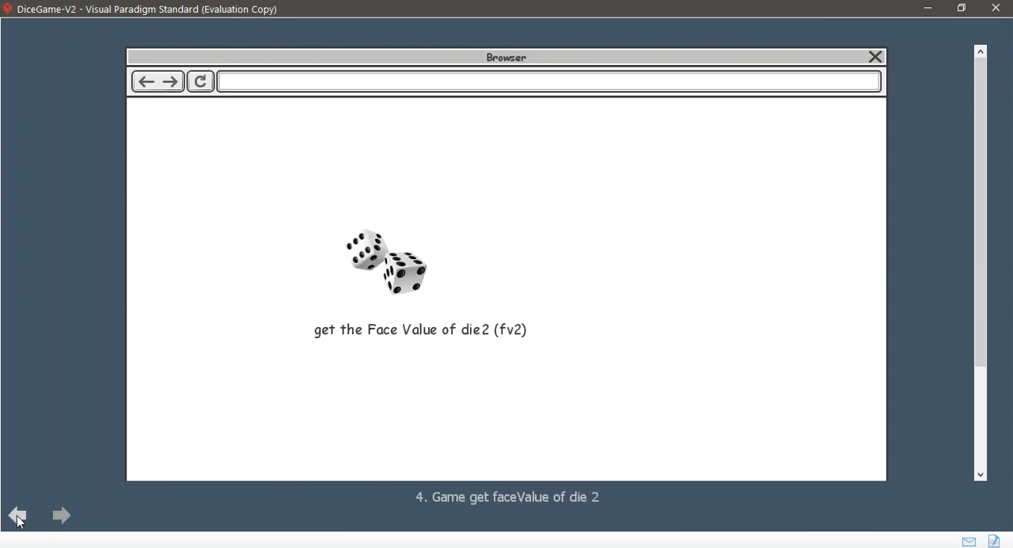
pyautogui.click(67, 514)
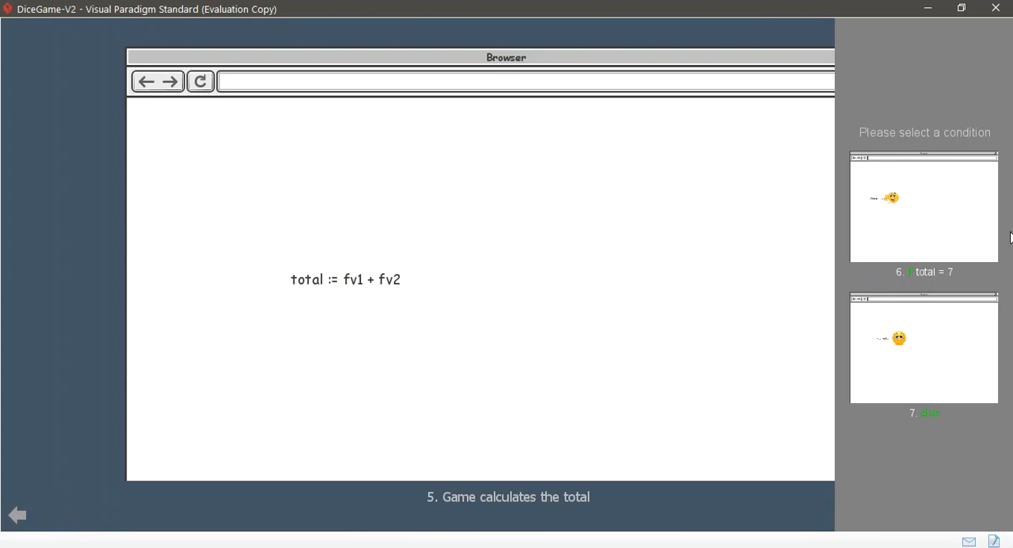
pyautogui.click(897, 356)
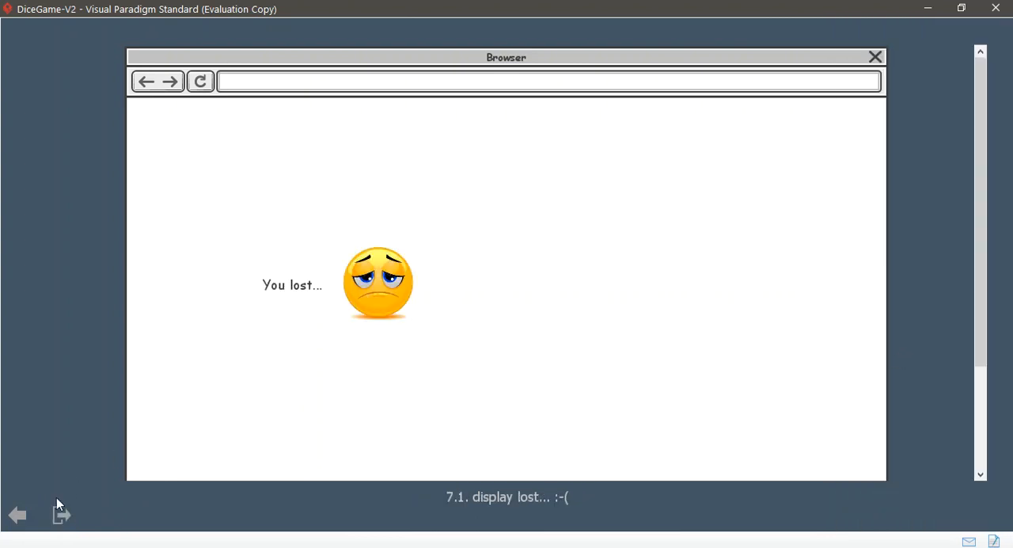
# Step: Return to the condition choice, replay the "if total = 7" branch, and exit the slideshow
pyautogui.click(18, 516)
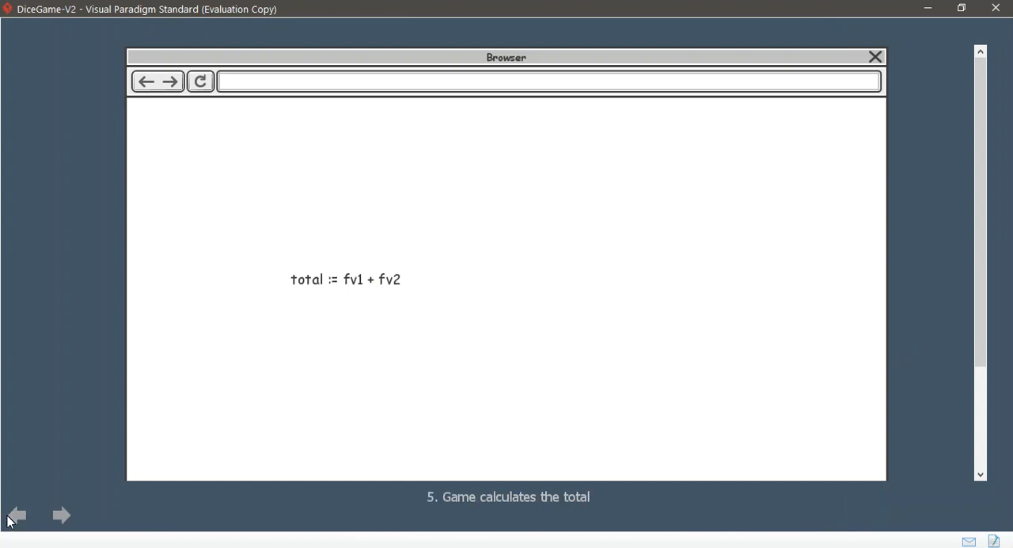
pyautogui.click(61, 515)
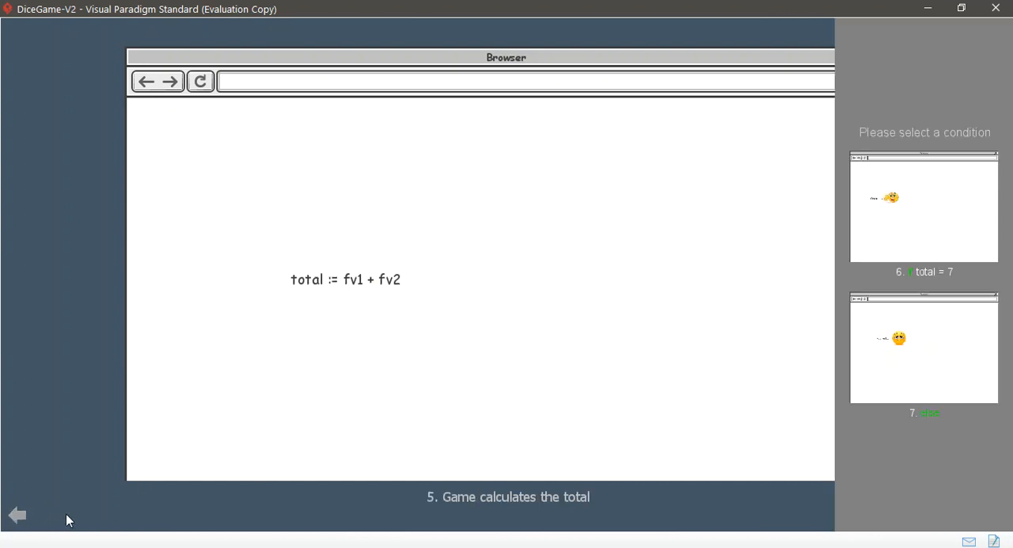
pyautogui.click(900, 198)
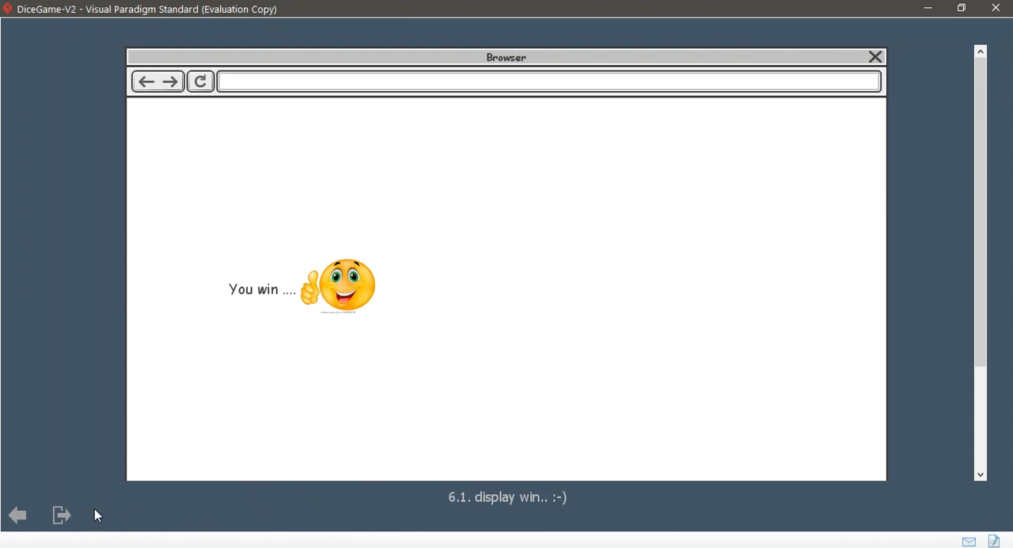
pyautogui.click(62, 516)
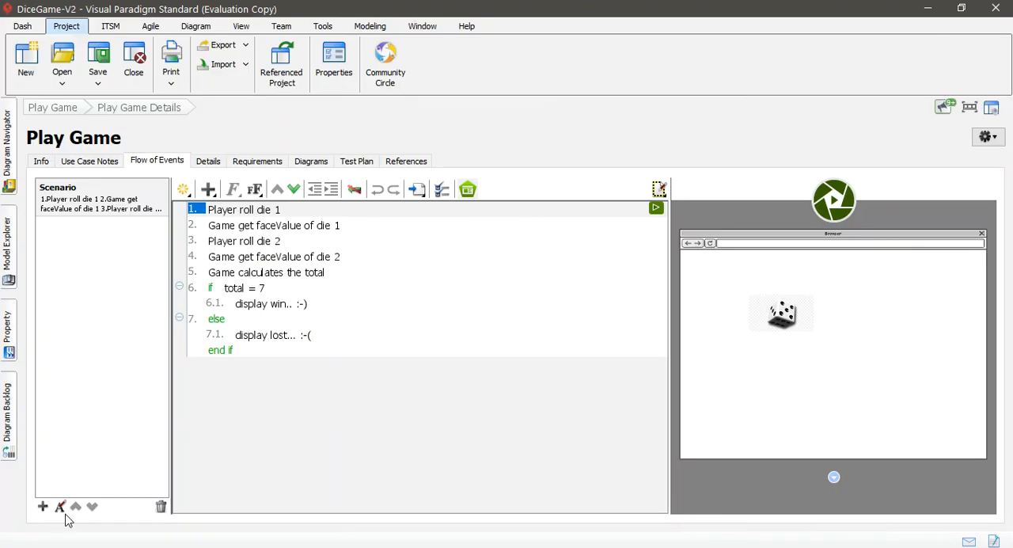